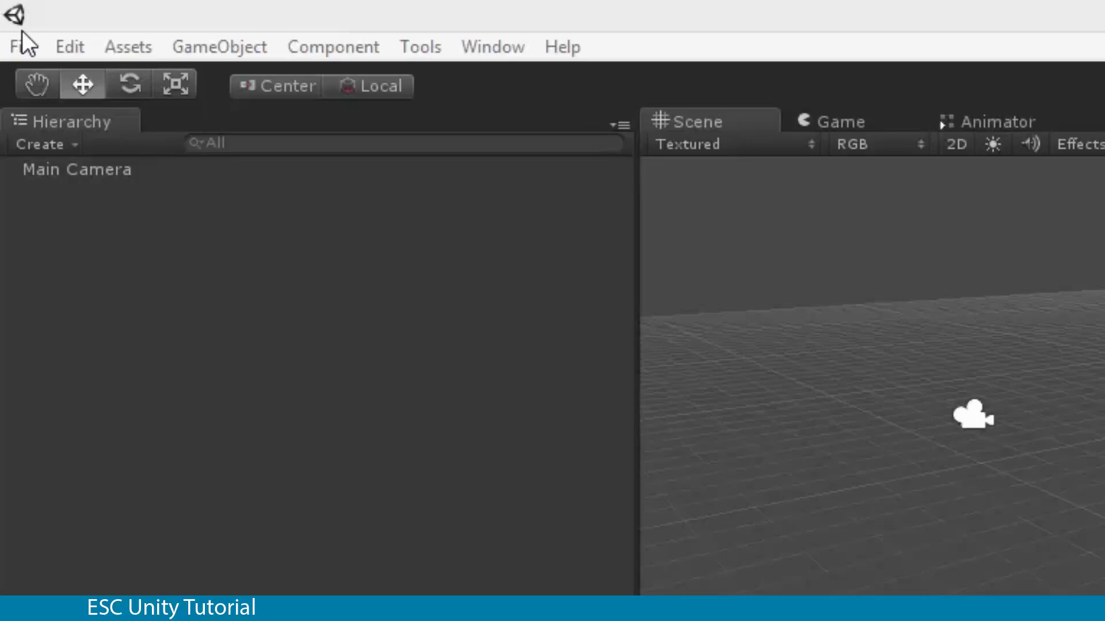
Start a new project from the File menu and place the caret at the end of the Project Location path
left_click(23, 47)
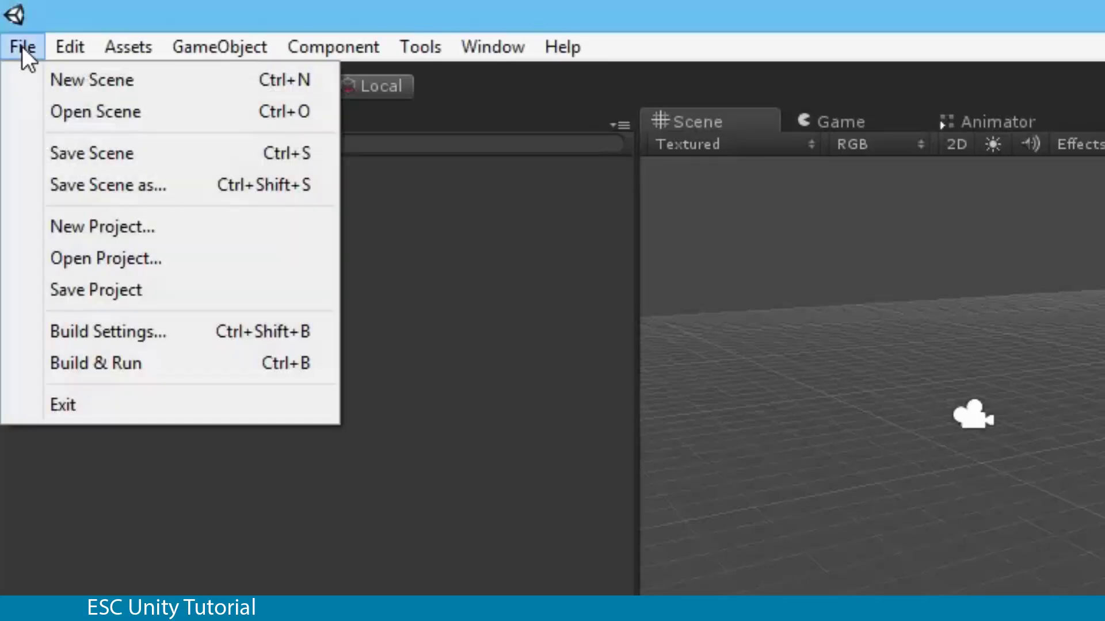
left_click(109, 226)
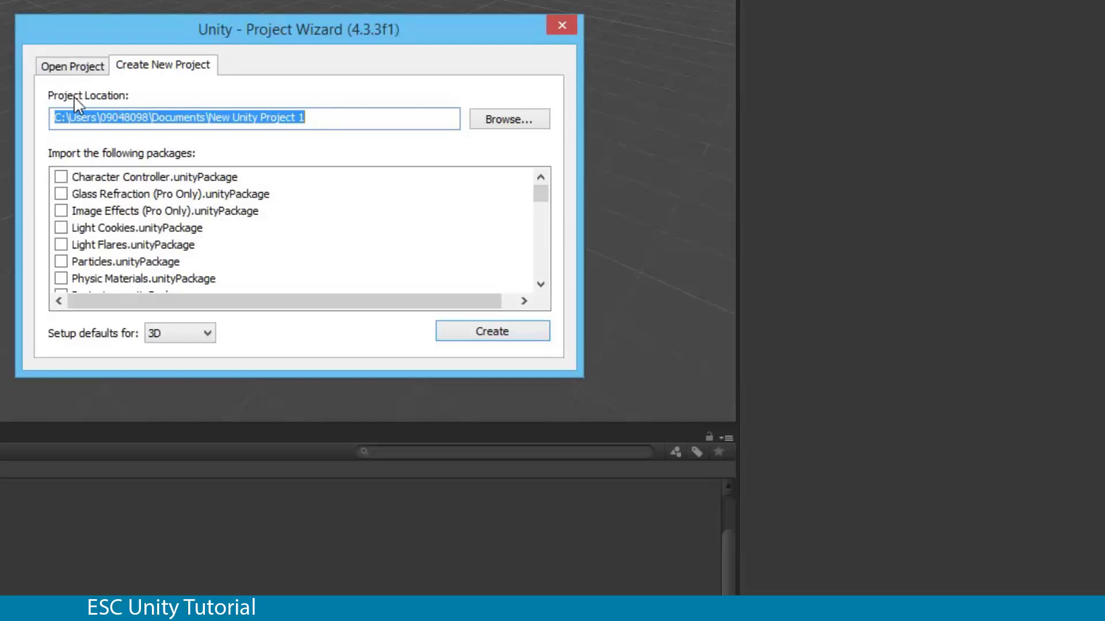
left_click(77, 119)
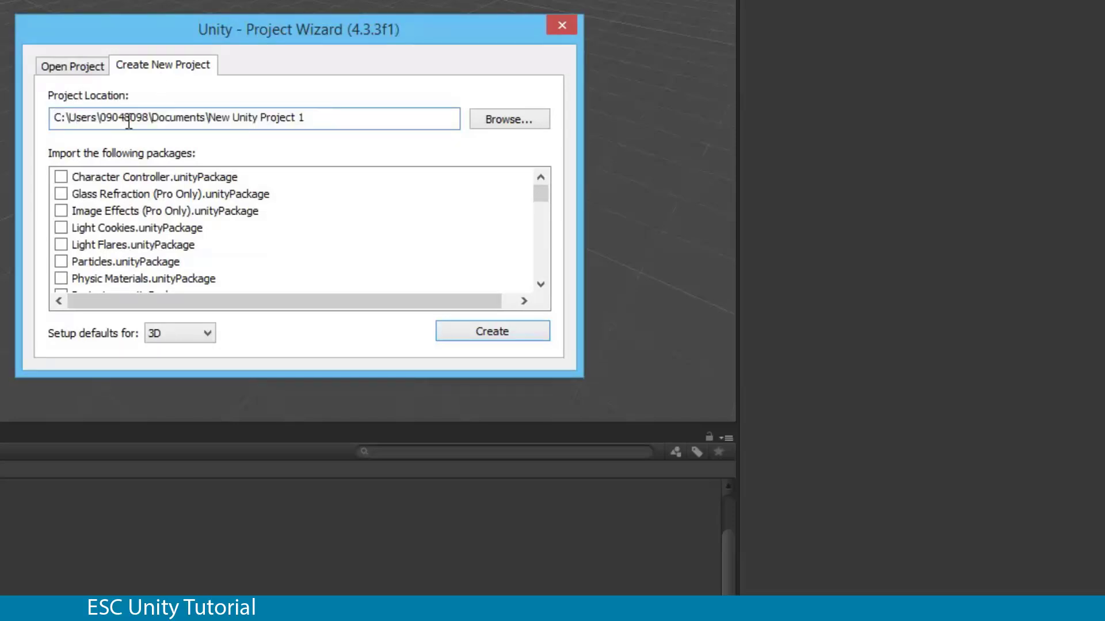
left_click(347, 123)
Browse to C:\Unity Projects\GameDesign Tutorials and create a new folder named 'Game2 - Car Tutorial'
left_click(496, 122)
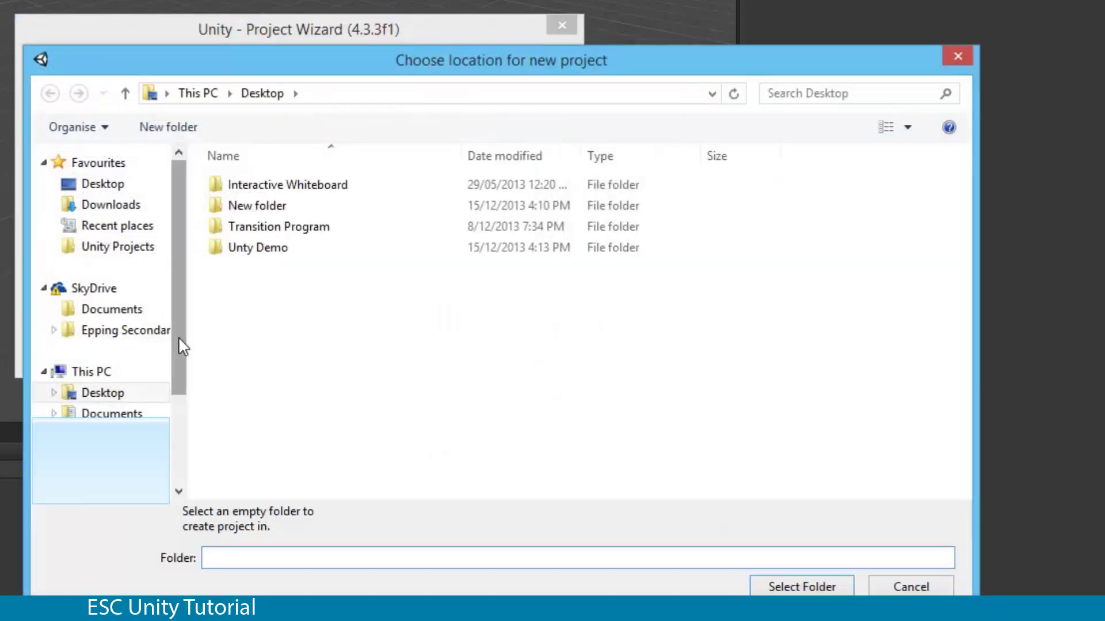
left_click_drag(179, 345, 180, 418)
left_click(132, 405)
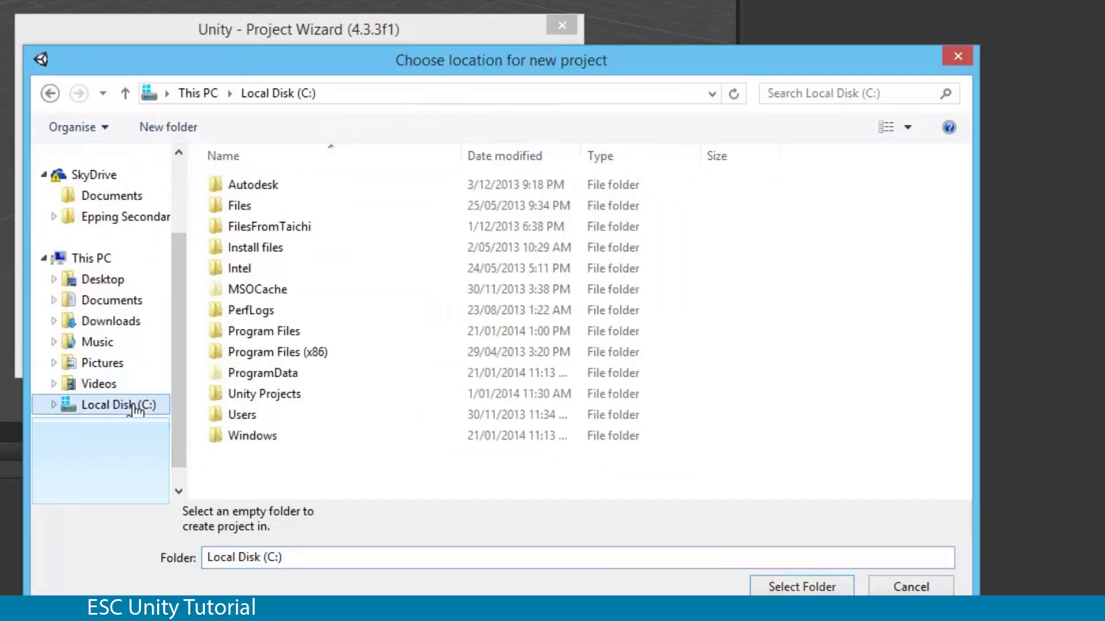
double_click(281, 397)
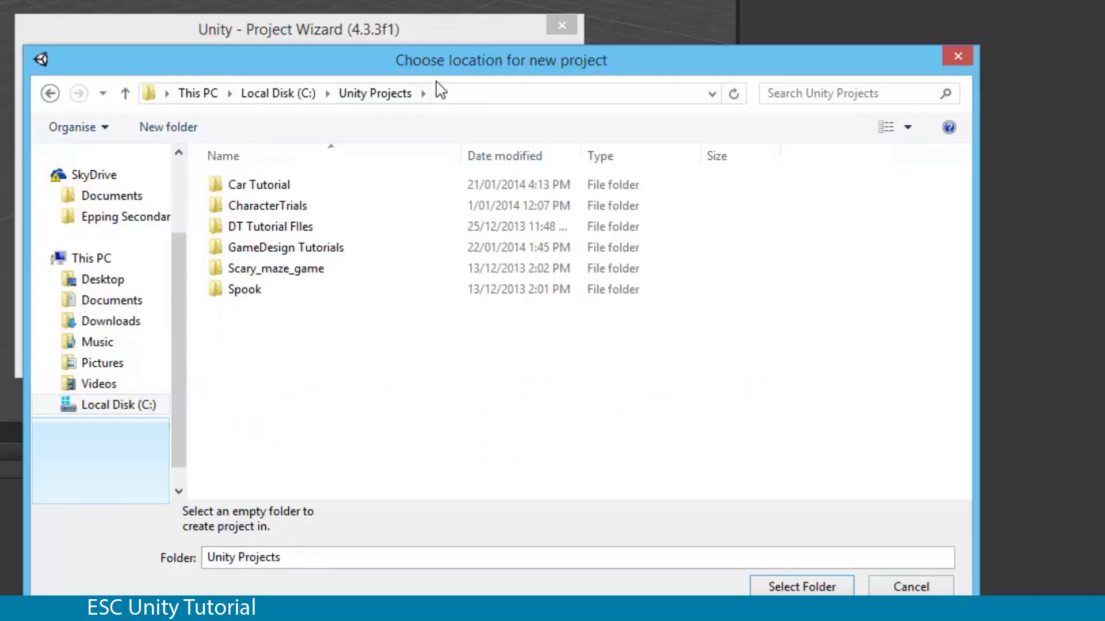
double_click(298, 248)
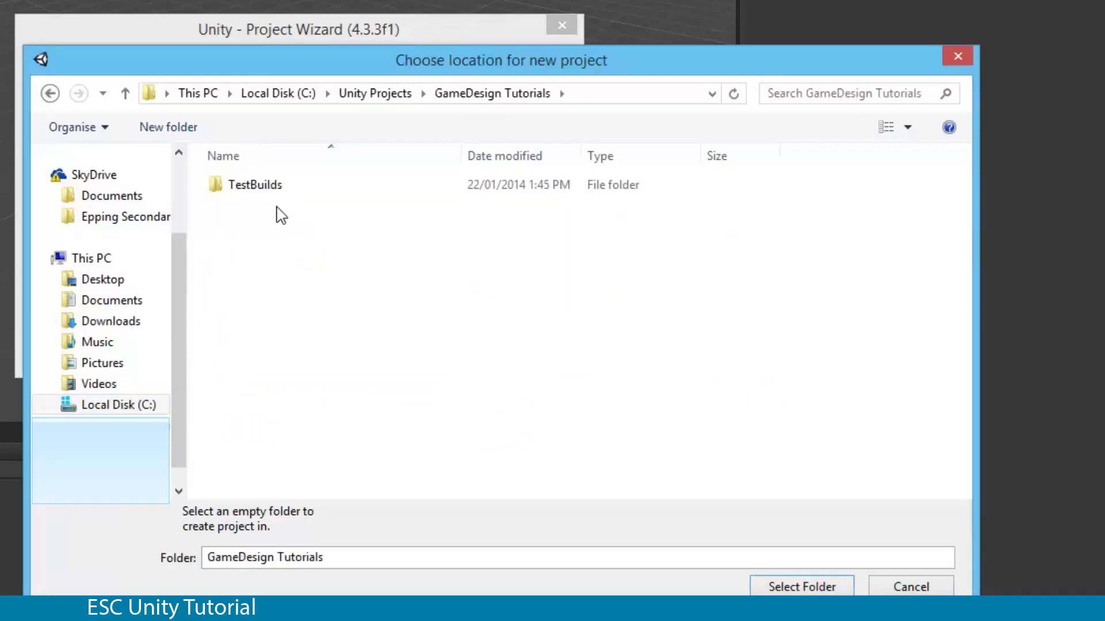
left_click(174, 132)
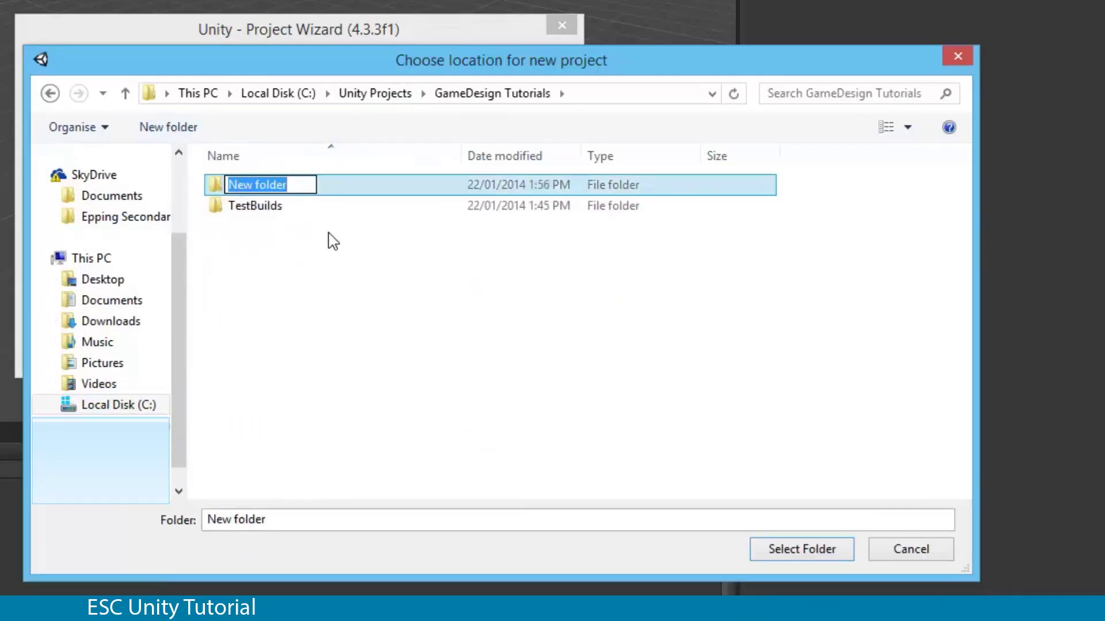
type("Ga")
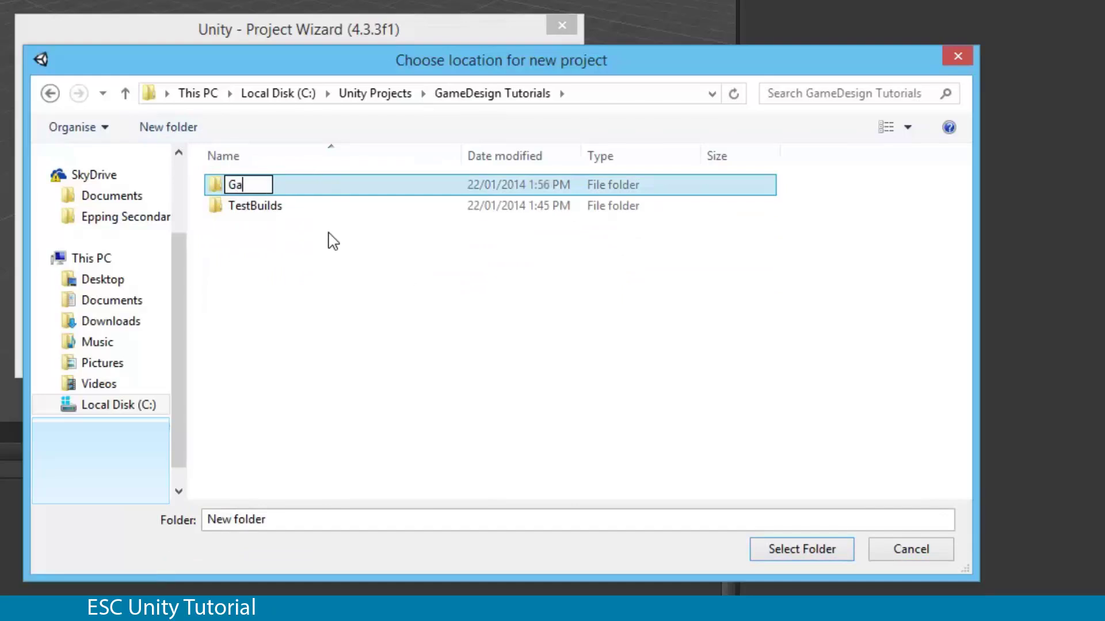
type("me2 - ")
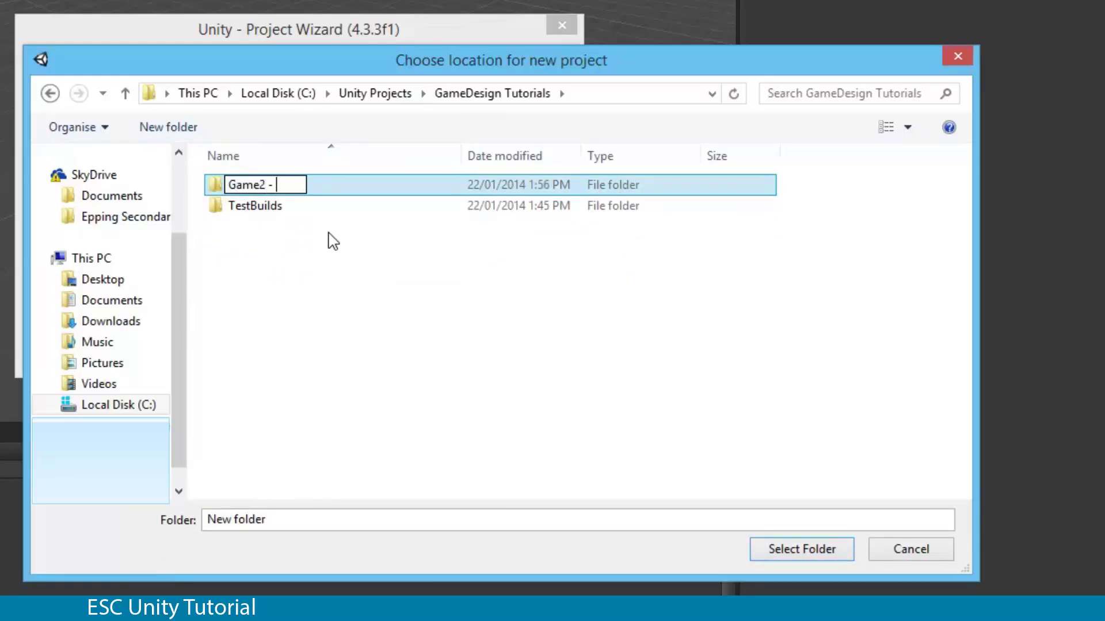
type("Car Tut")
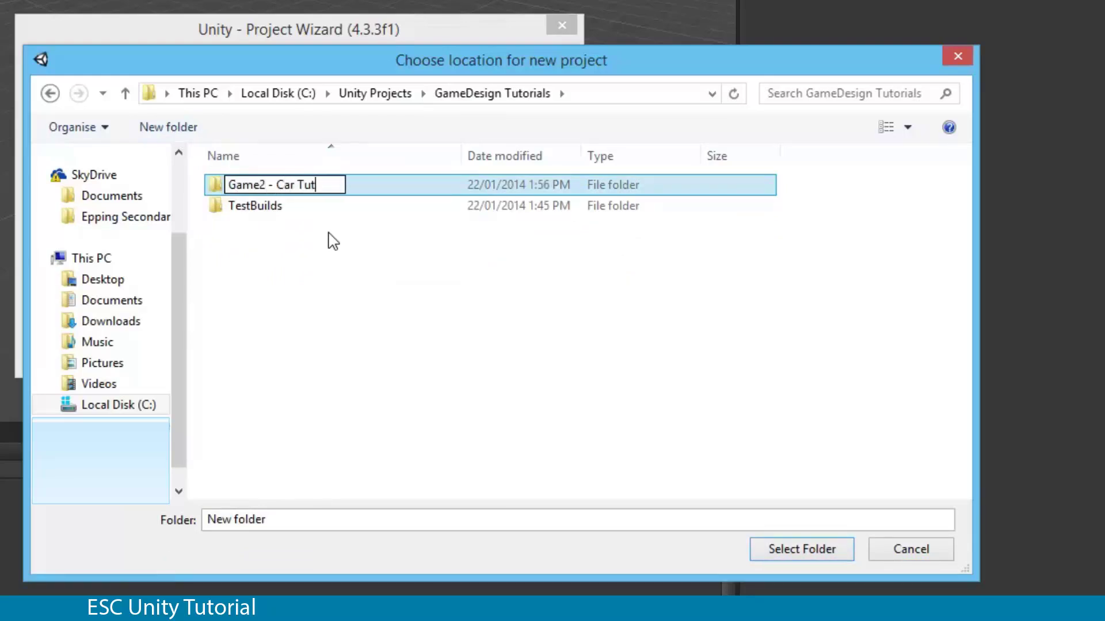
type("orial")
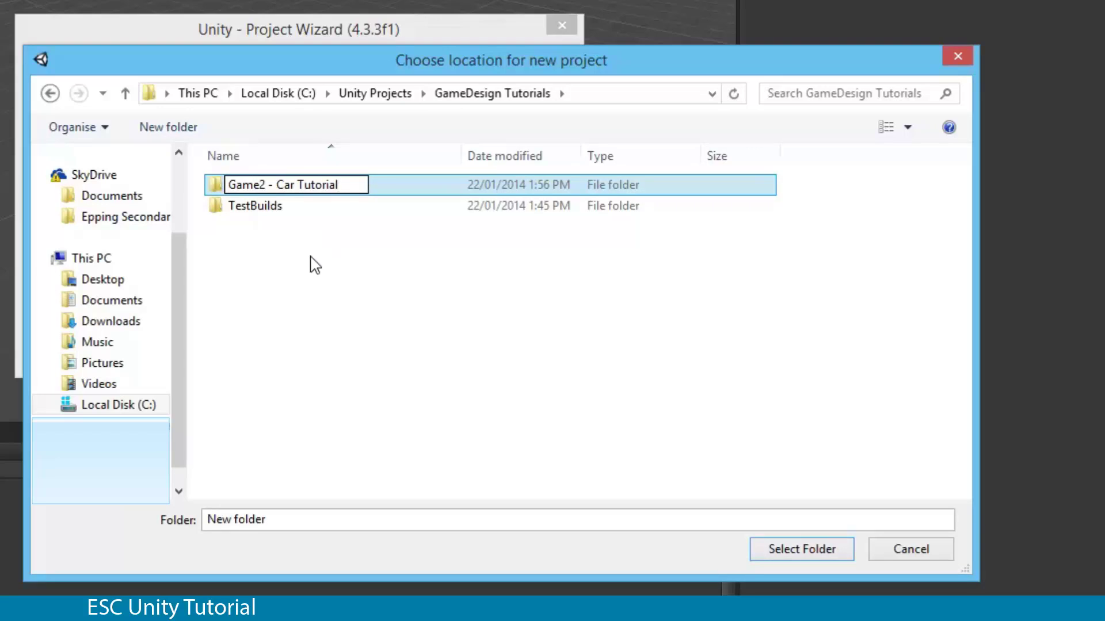
key("Return")
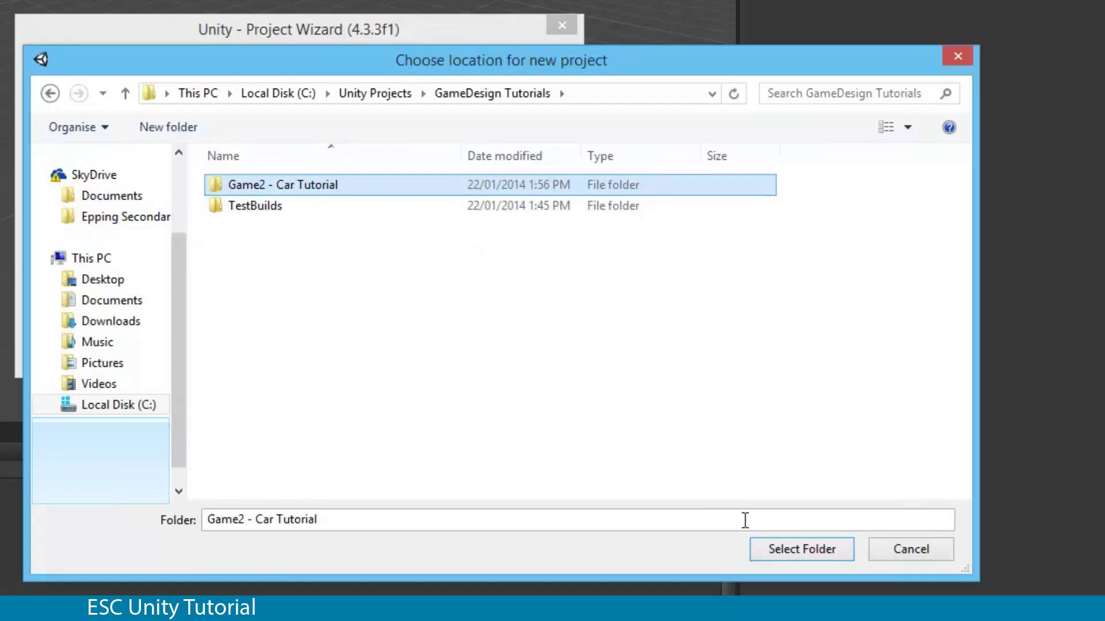
Use the Game2 - Car Tutorial folder as the project location and create the project
left_click(823, 556)
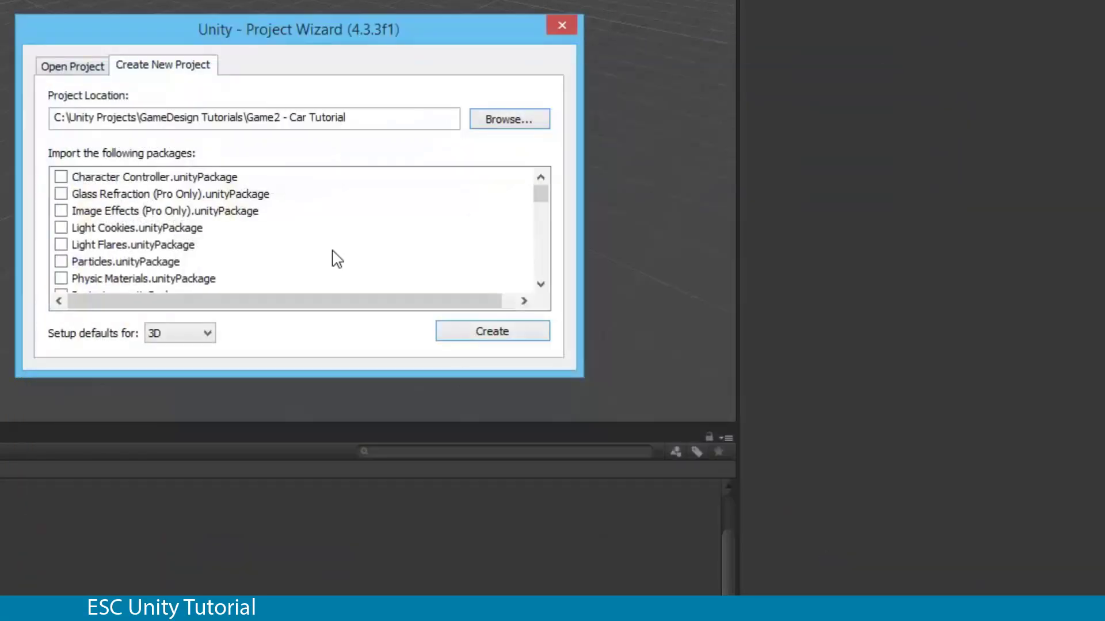
left_click_drag(53, 117, 382, 113)
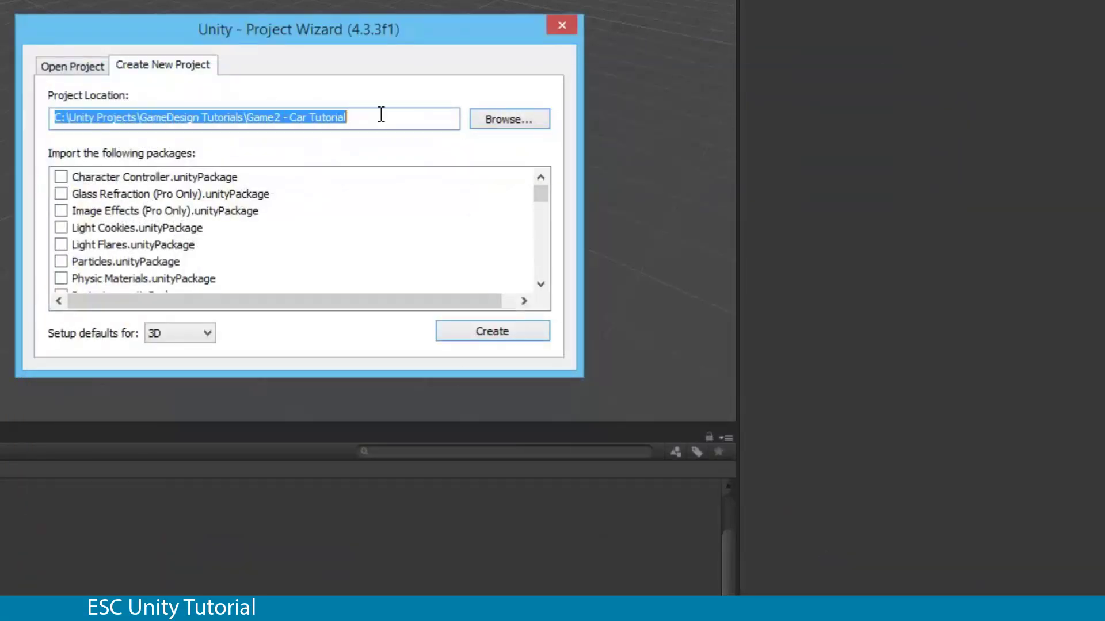
left_click(388, 117)
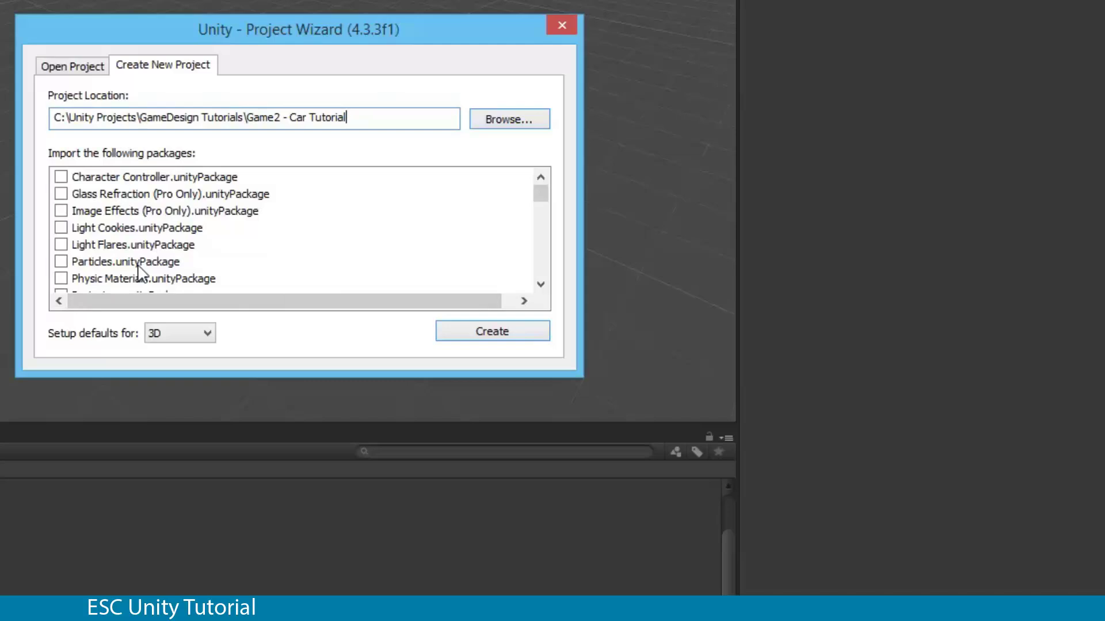
left_click(530, 332)
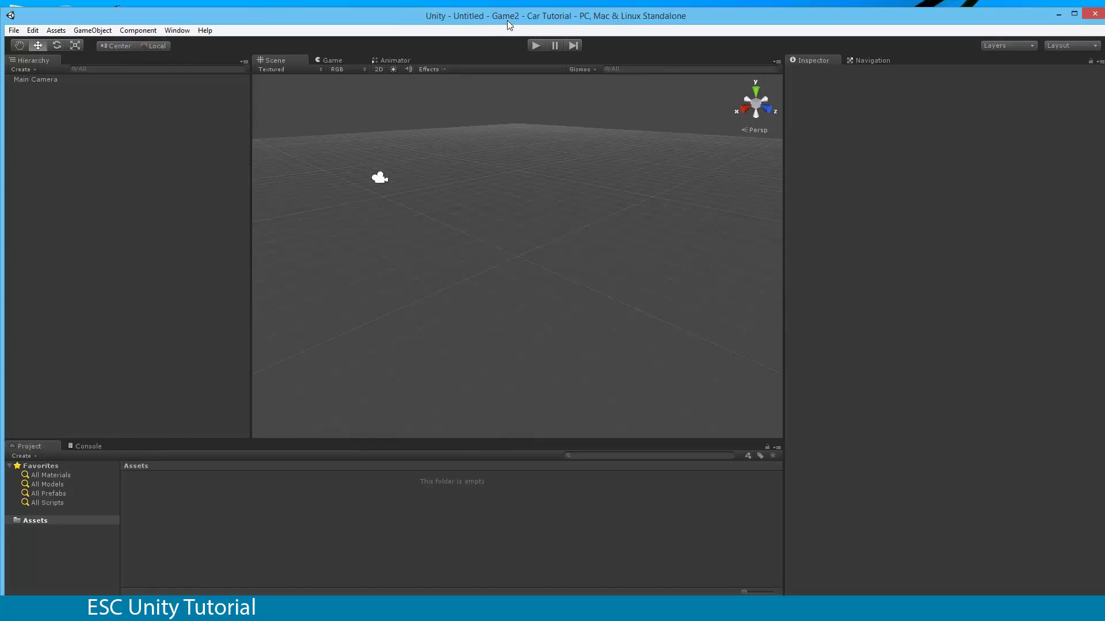
Maximize the Unity editor and launch Internet Explorer from the taskbar
left_click(1073, 14)
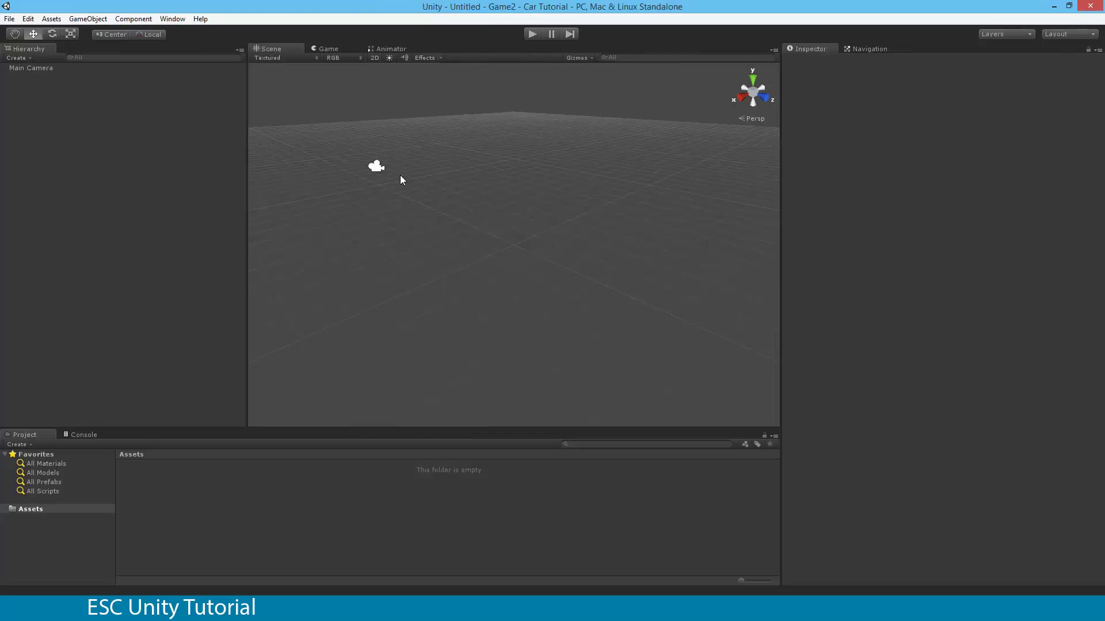
left_click(8, 20)
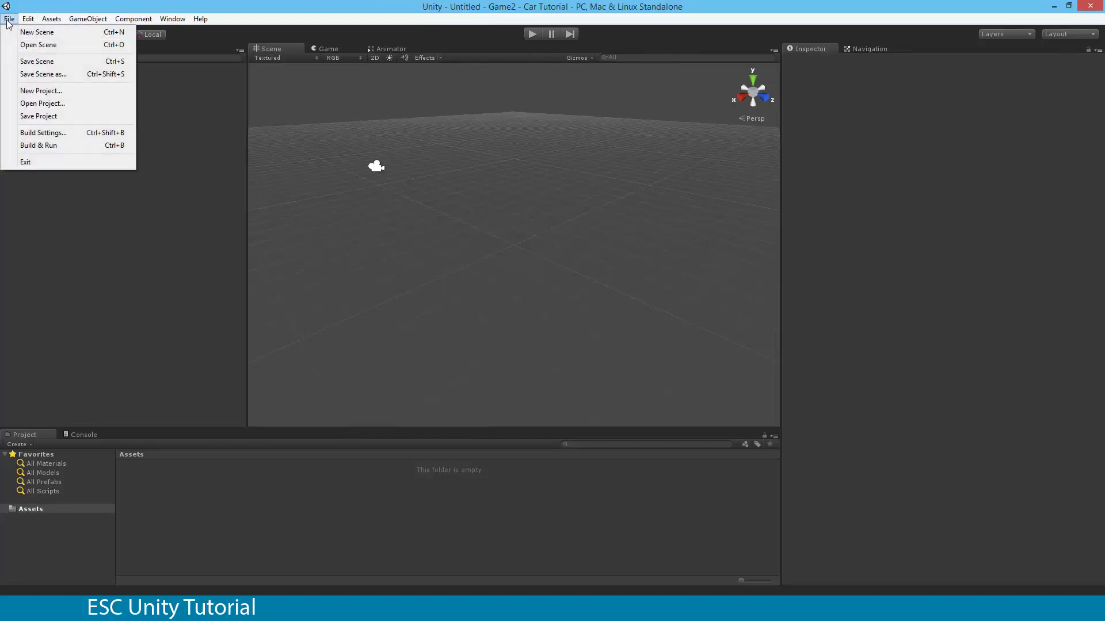
left_click(92, 586)
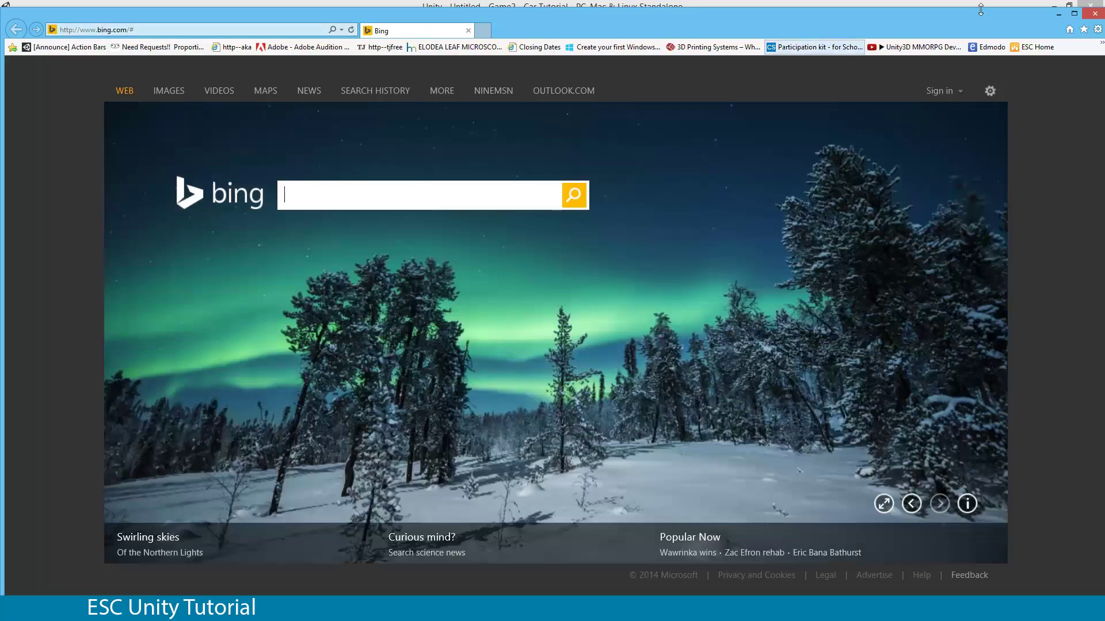
Load unity3d.com in the browser by replacing the current web address
left_click(1093, 13)
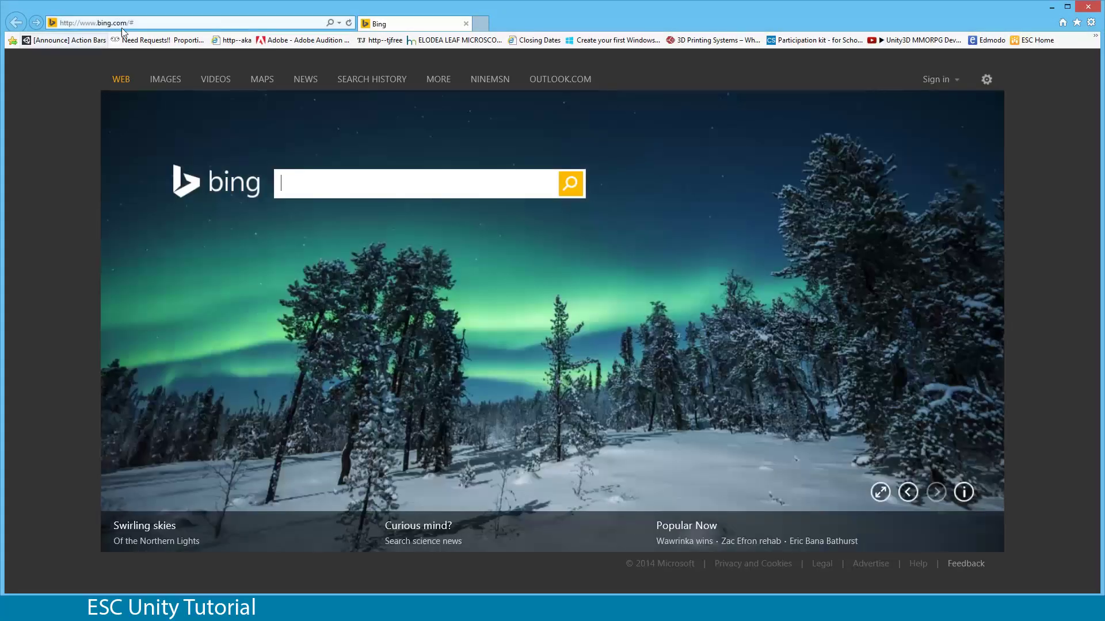
left_click(122, 26)
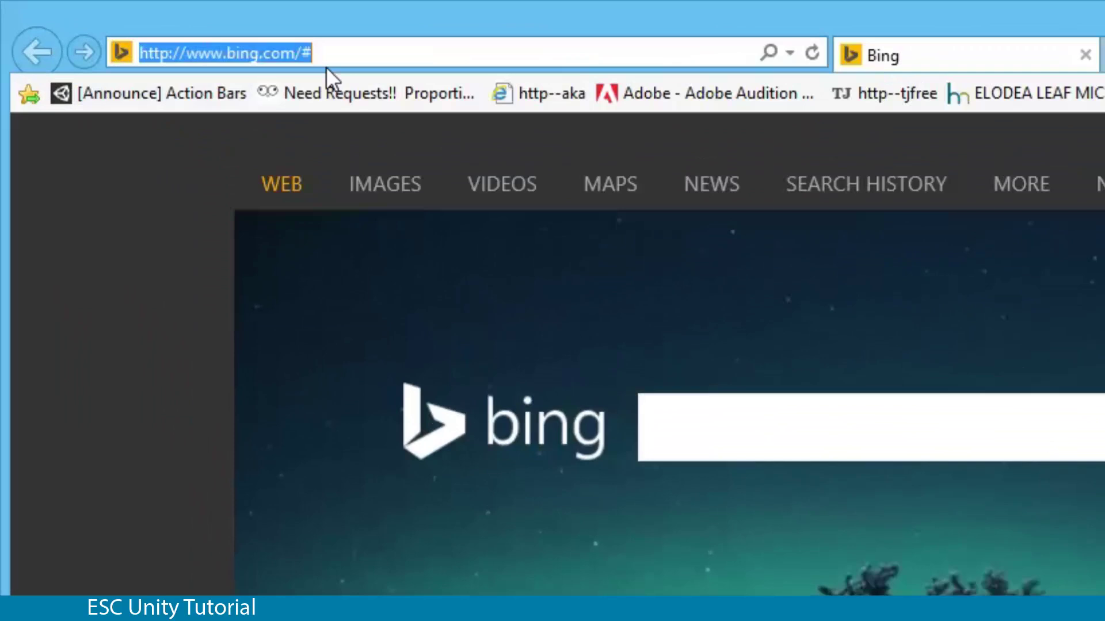
type("unity3d.com/")
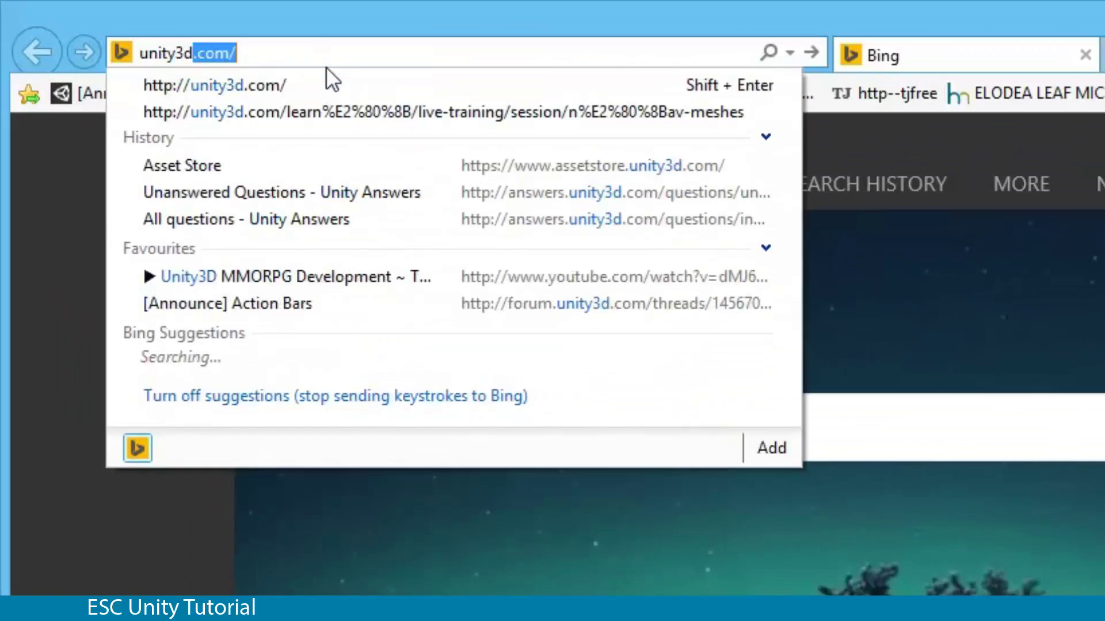
key("Return")
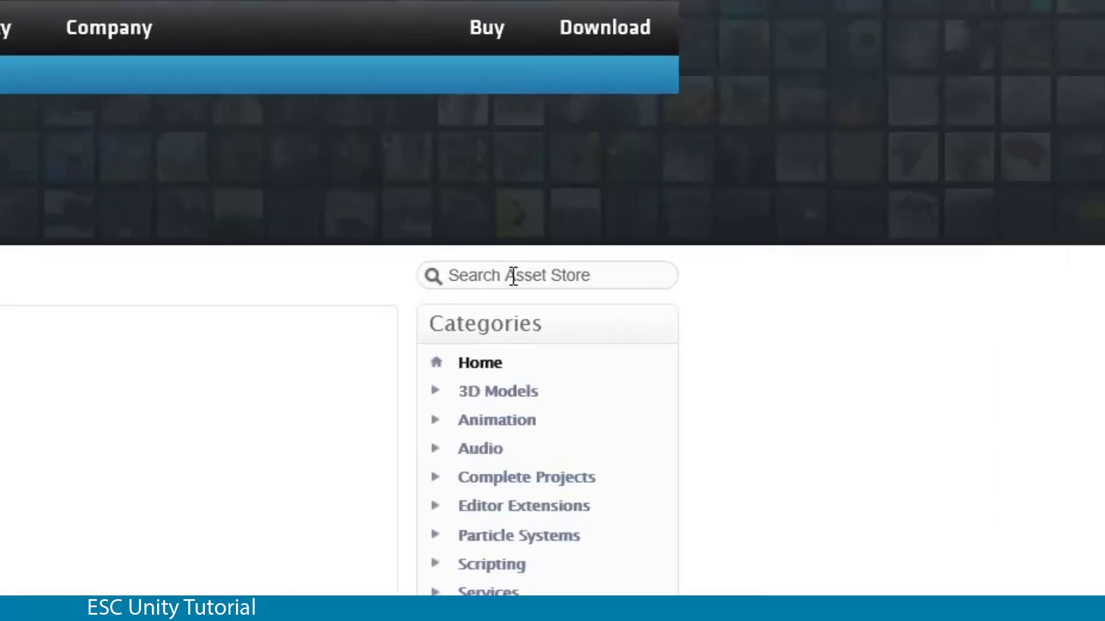
Search the Asset Store for 'car tutorial' and open the Car Tutorial package page
left_click(772, 206)
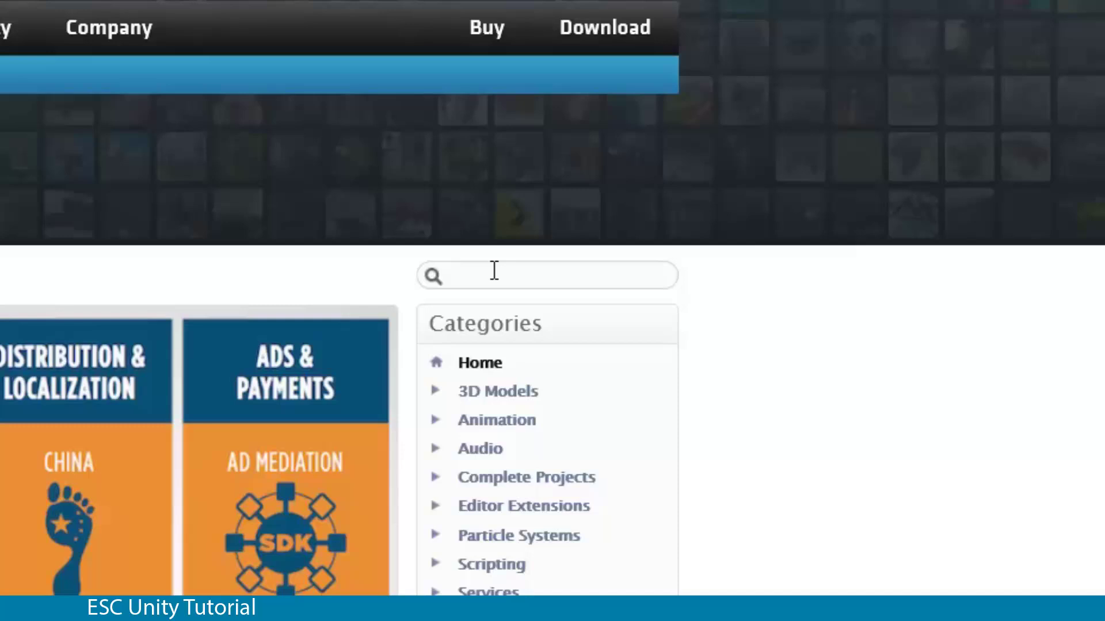
type("car tutorial")
key("Return")
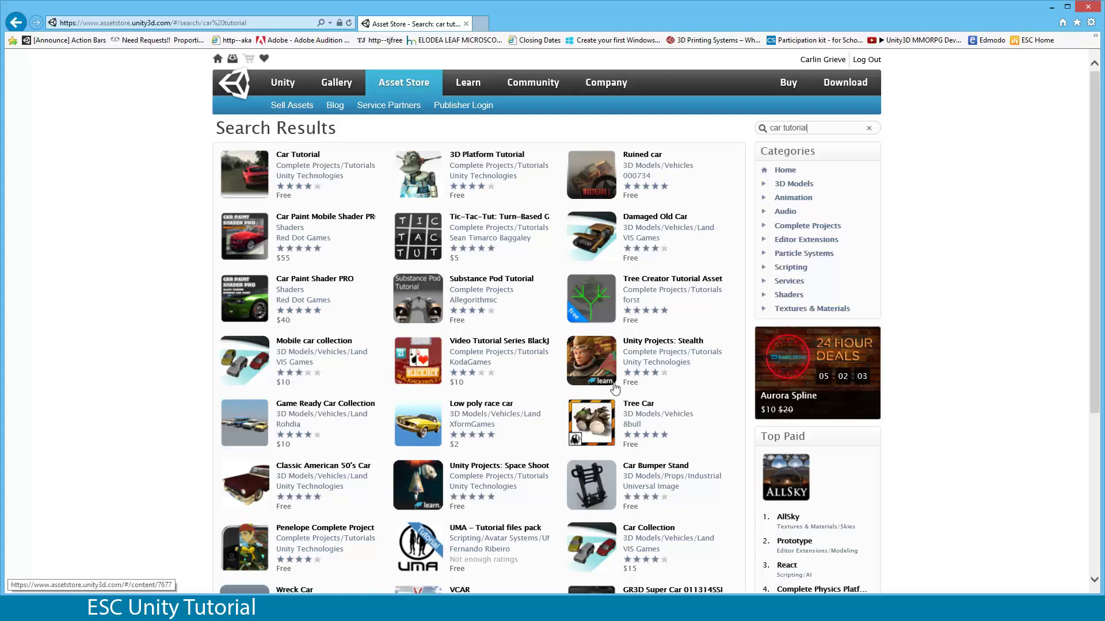
left_click(298, 155)
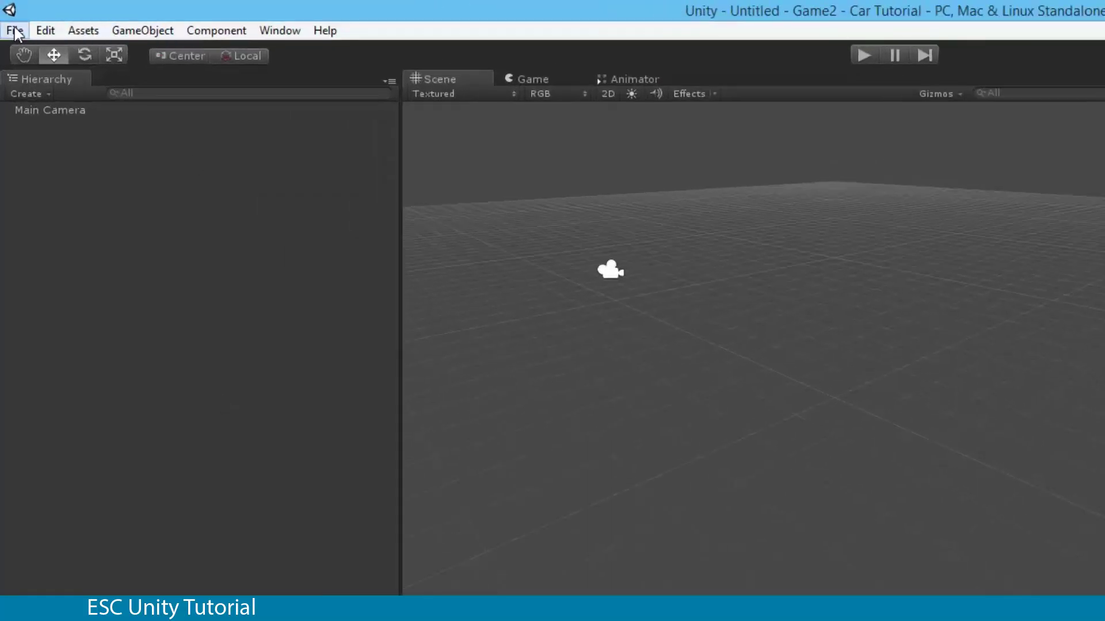
Import the UnityCarTutorial package file from the Desktop via Assets > Import Package > Custom Package
left_click(91, 31)
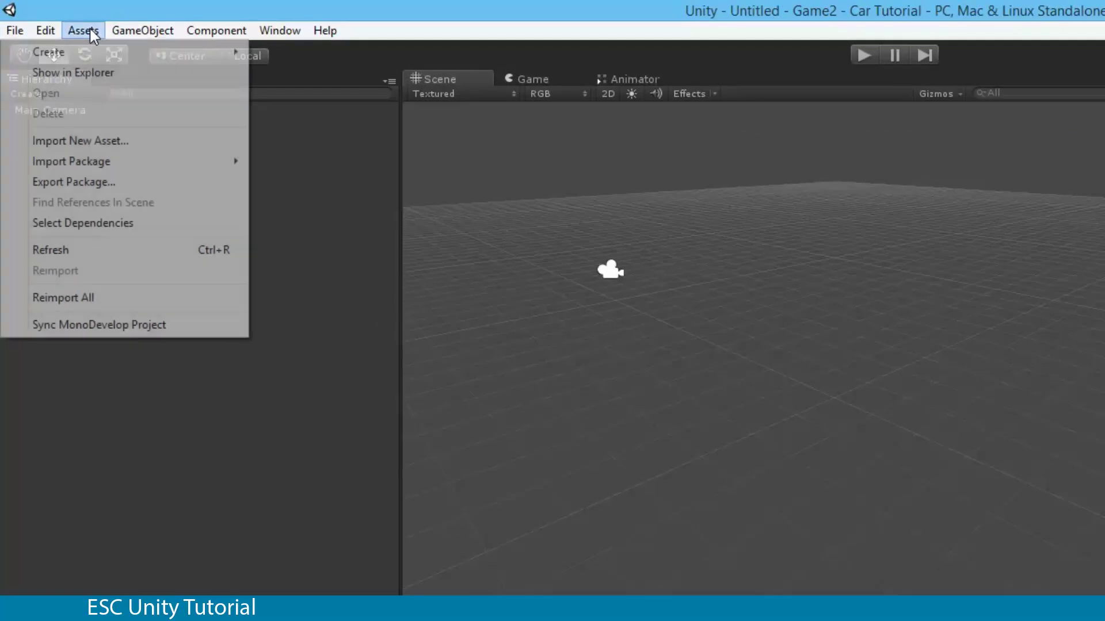
mouse_move(140, 158)
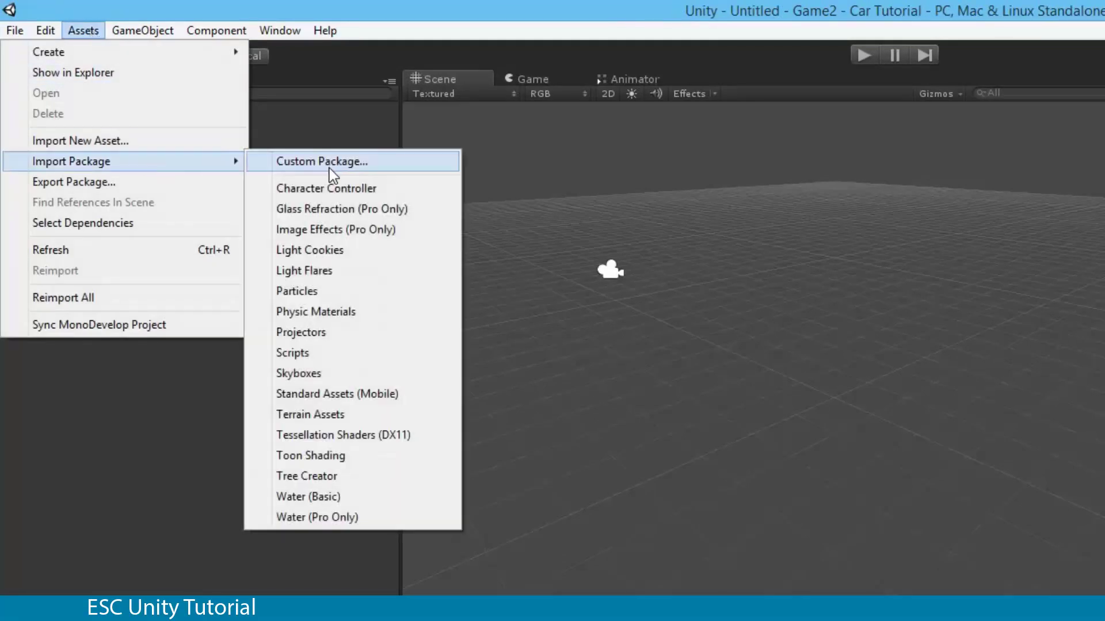
left_click(403, 165)
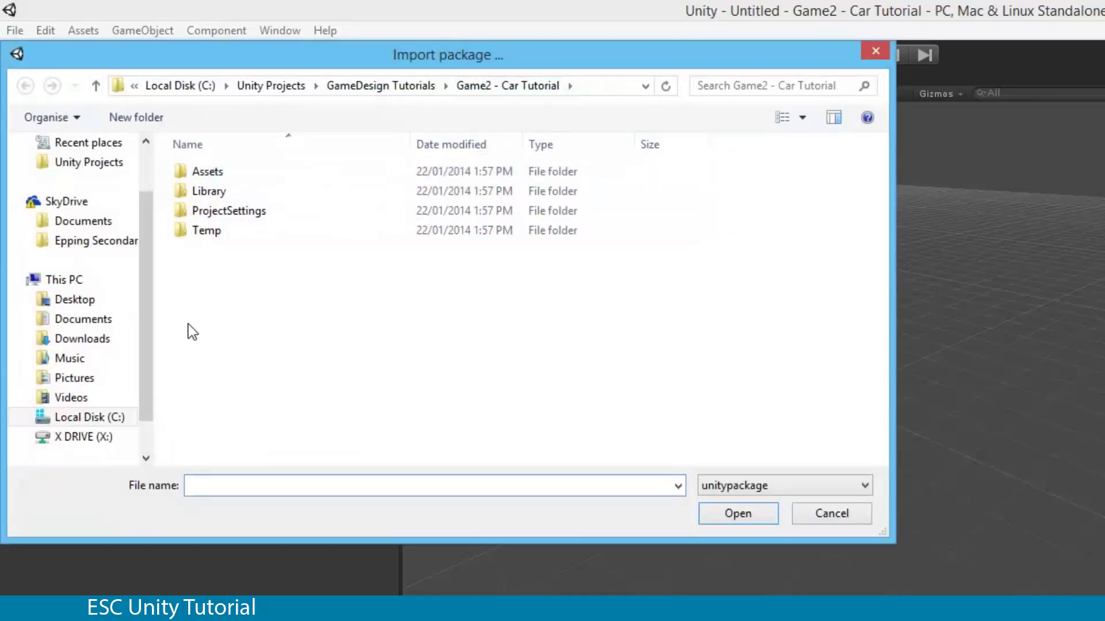
left_click(91, 302)
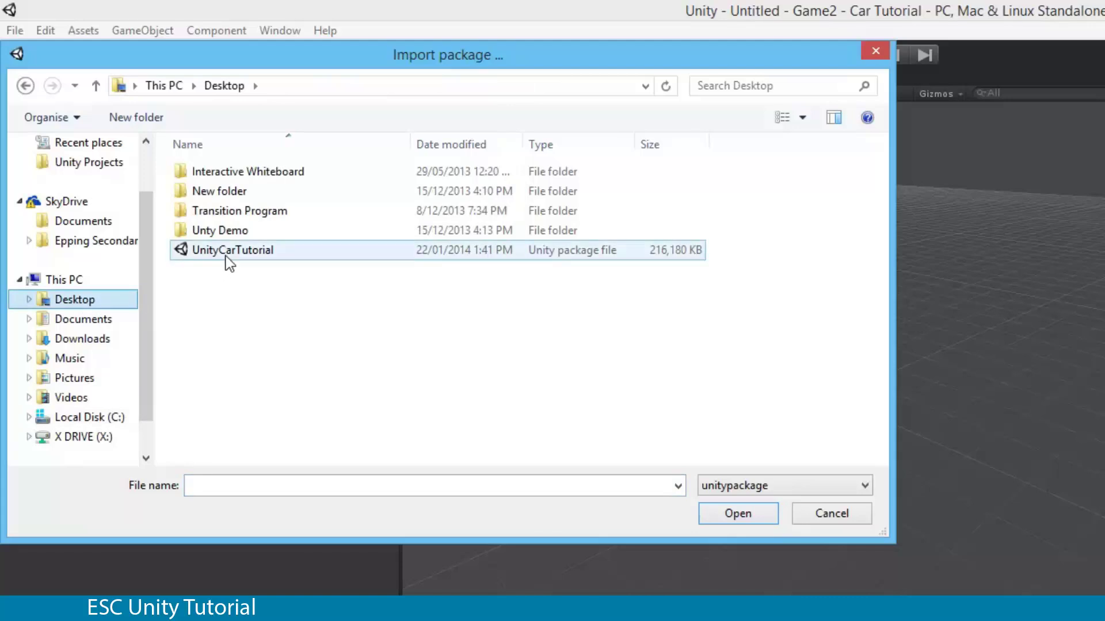
left_click(225, 253)
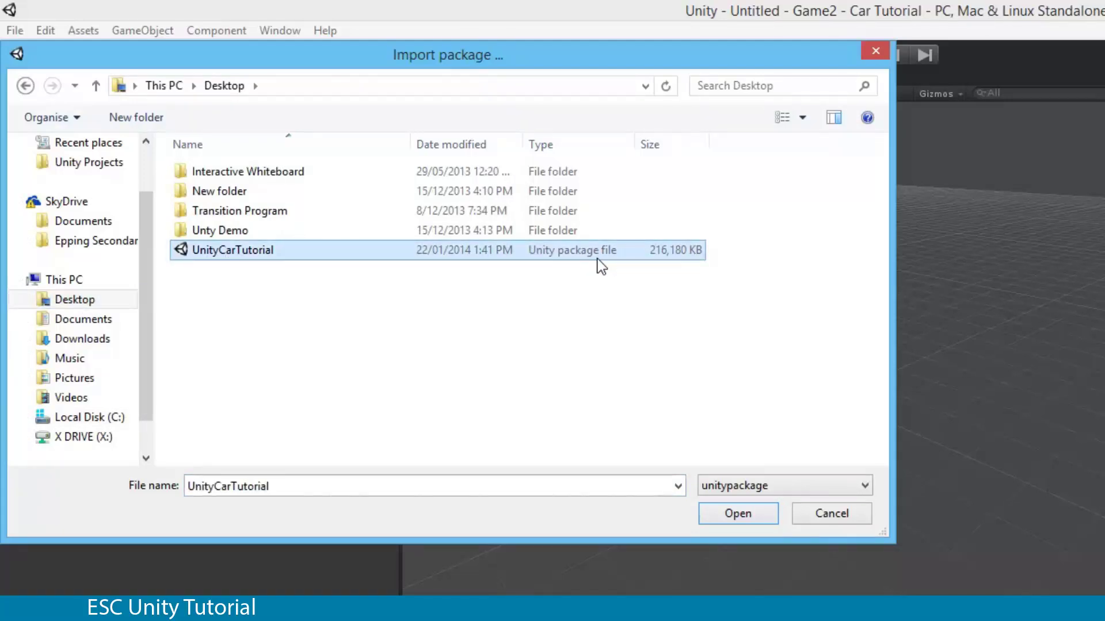
left_click(736, 519)
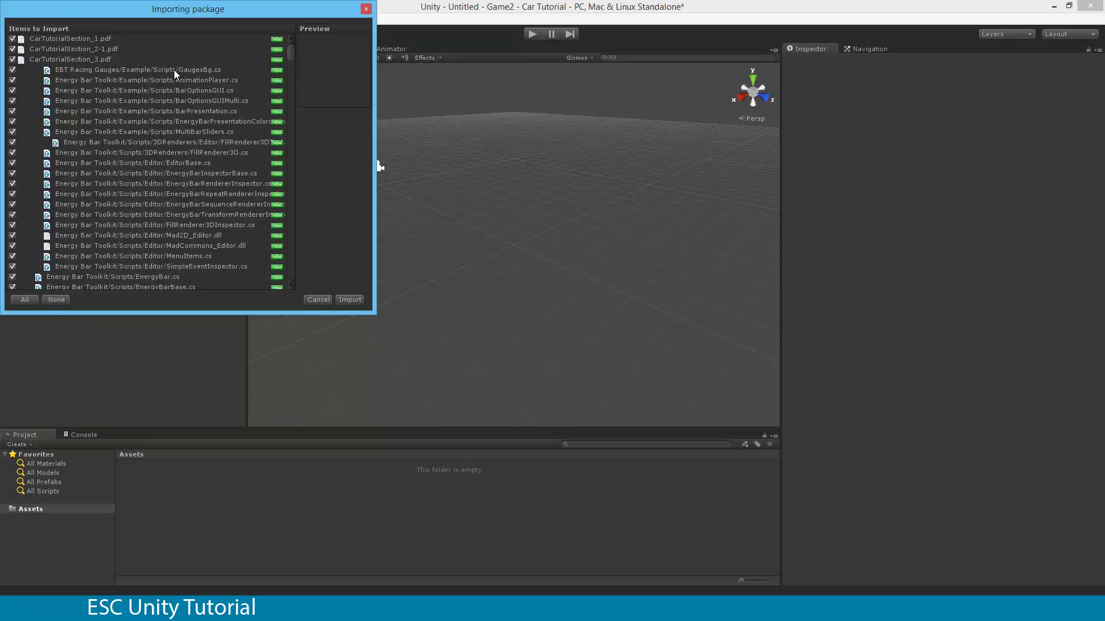
Reposition the Importing package dialog and import all of its listed items
left_click_drag(174, 16, 288, 106)
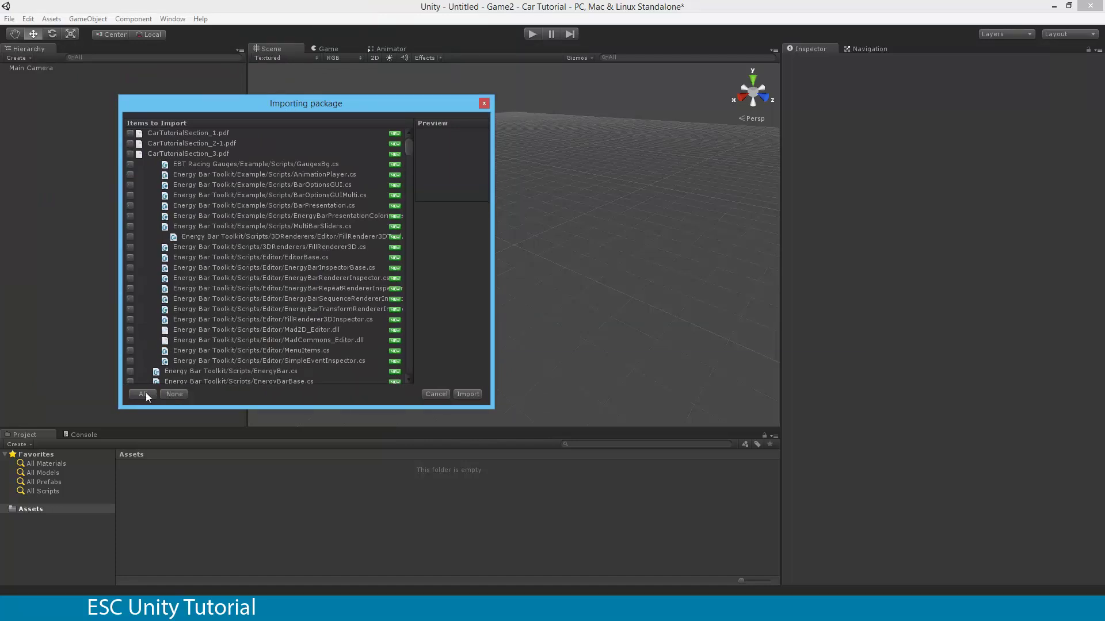
left_click_drag(405, 151, 426, 95)
left_click(471, 395)
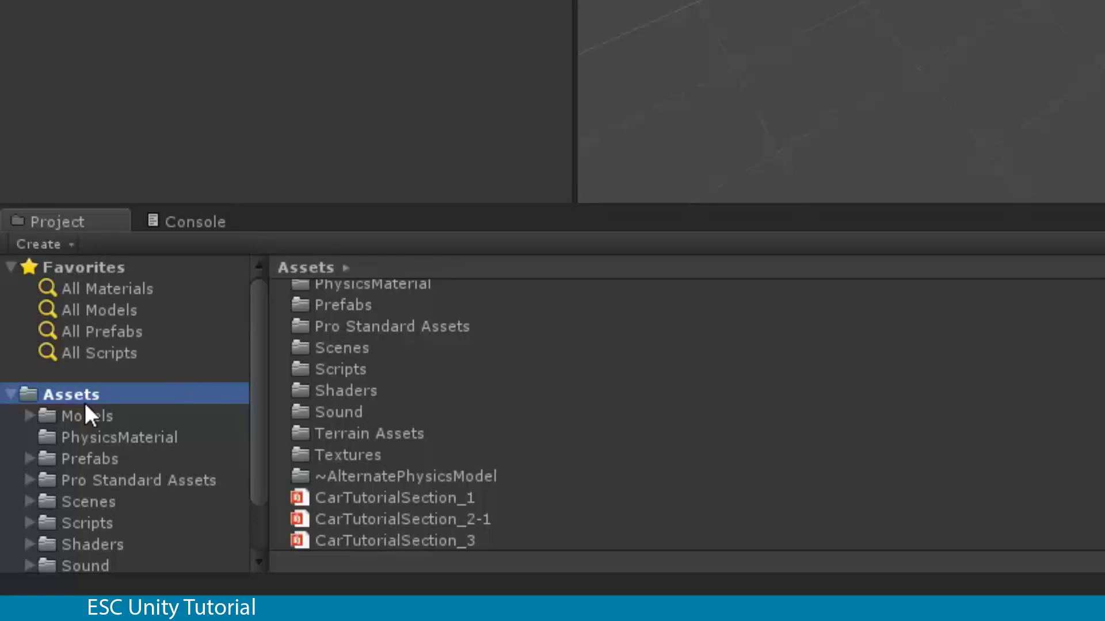
Browse the Models, Scenes, Pro Standard Assets, Scripts and Shaders folders in the Project panel
left_click(70, 416)
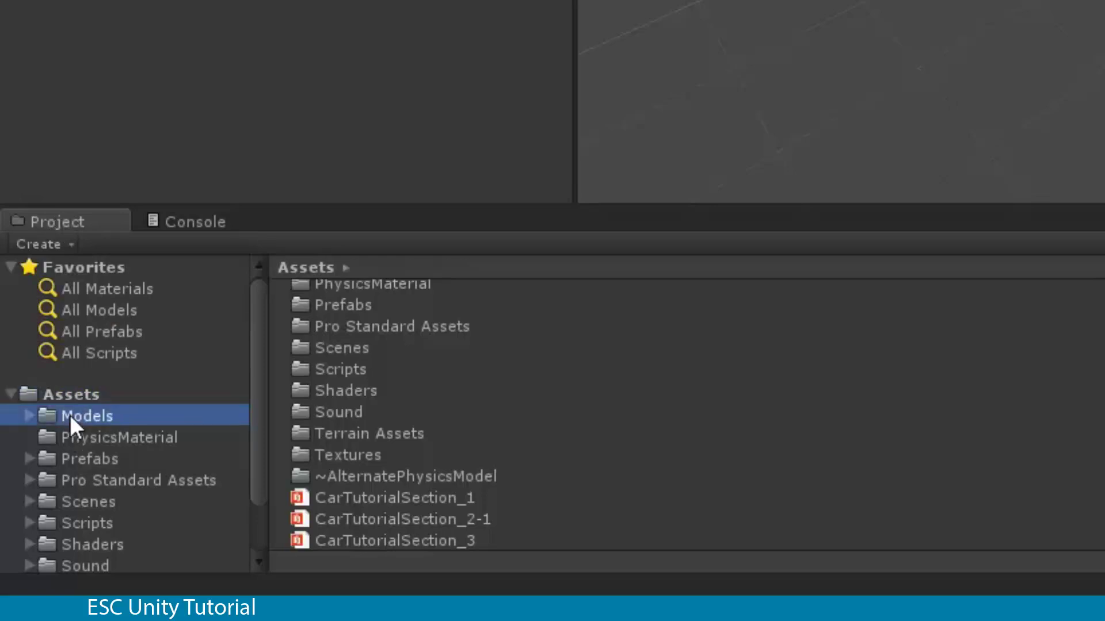
left_click(76, 502)
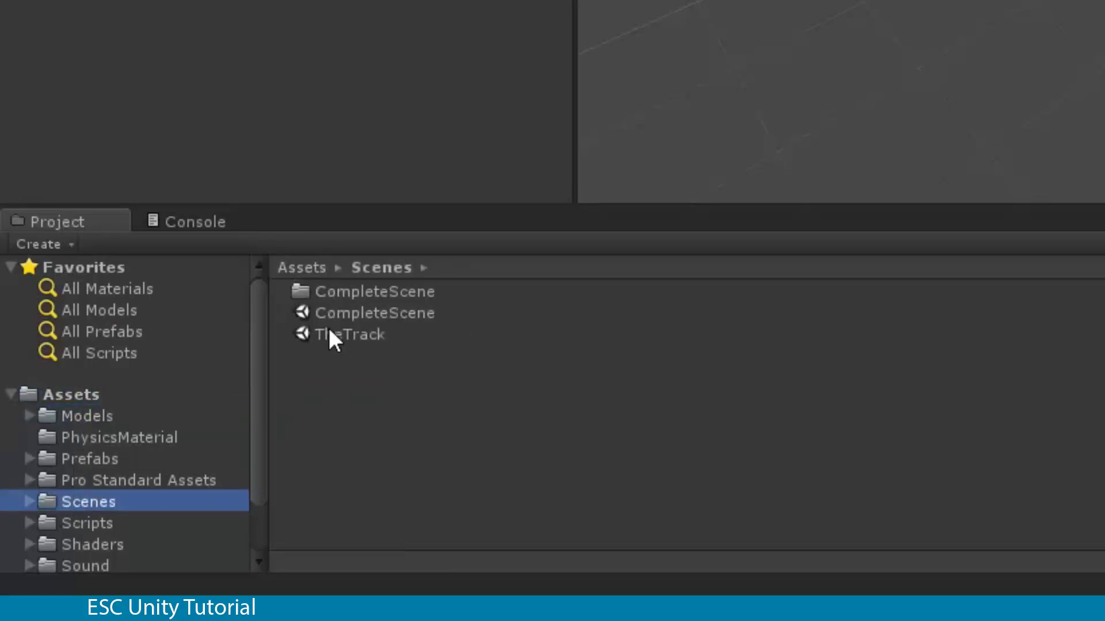
left_click(68, 397)
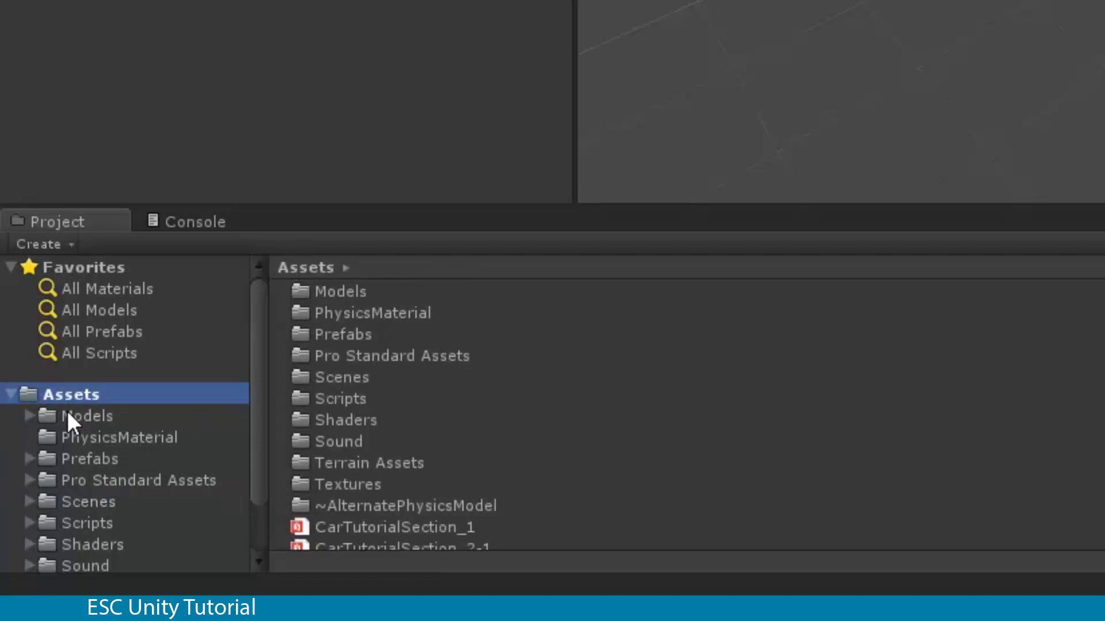
left_click(67, 413)
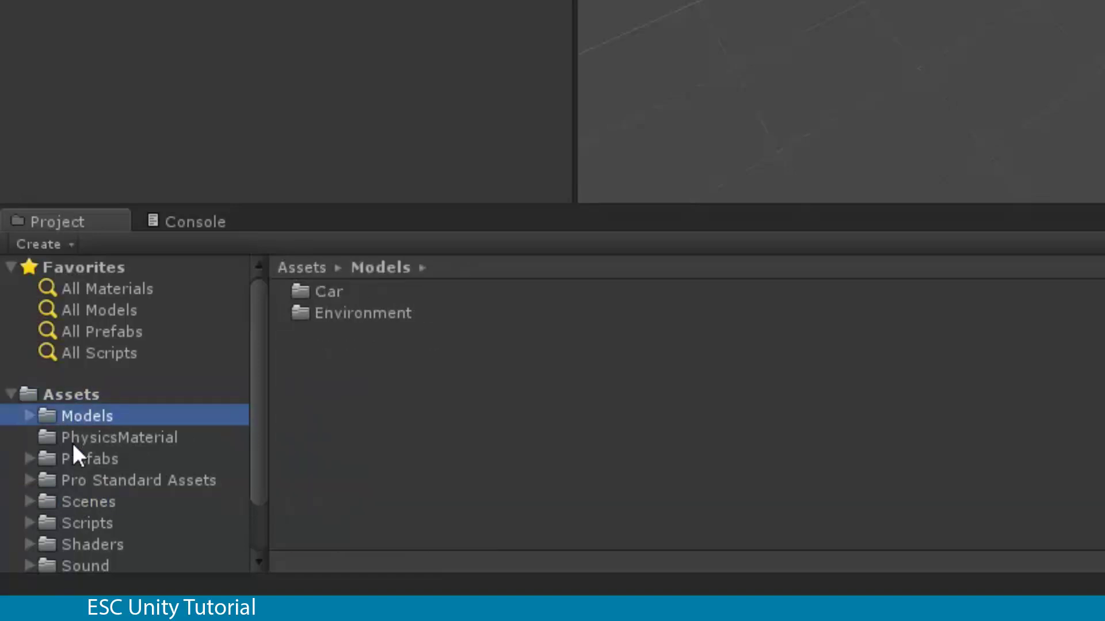
left_click(77, 489)
left_click(77, 526)
left_click(80, 545)
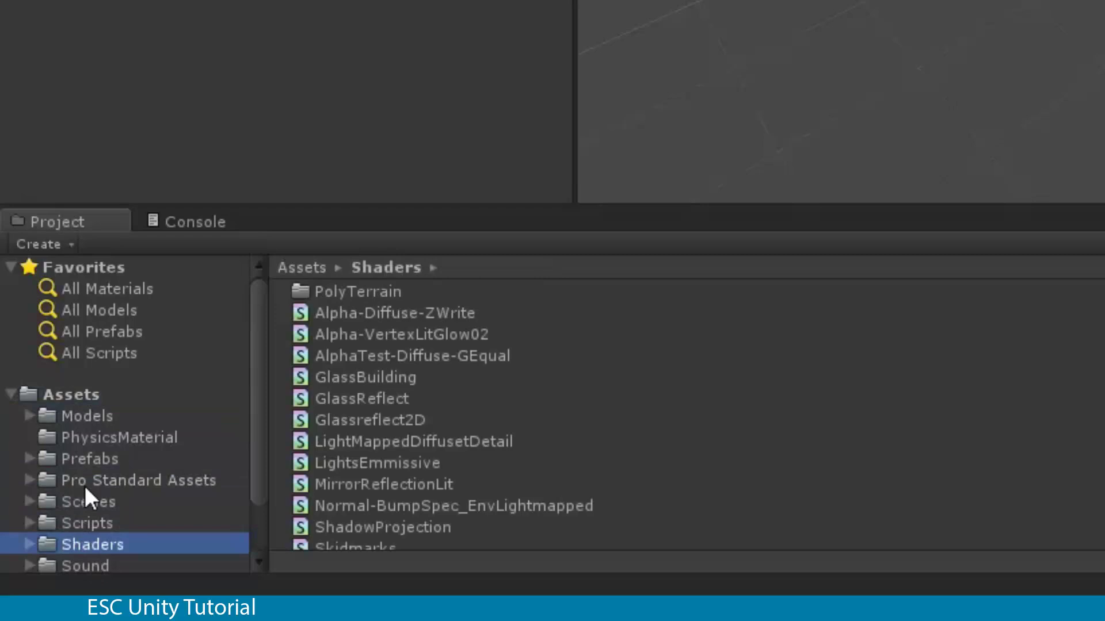
left_click(72, 397)
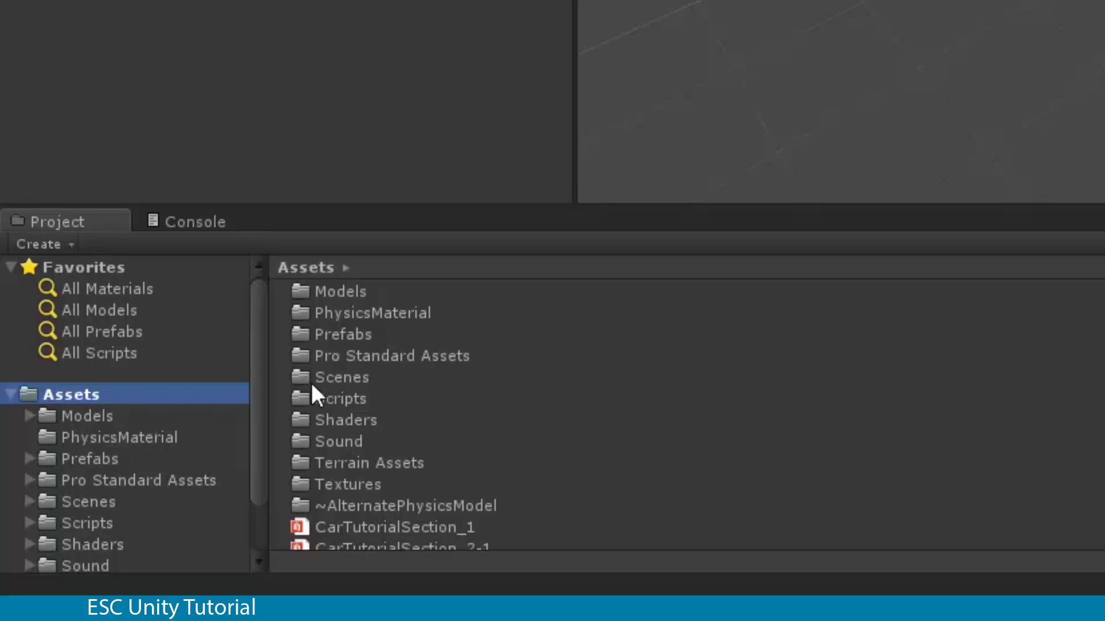
Open the Scenes folder and select the TheTrack and CompleteScene scene files
double_click(343, 378)
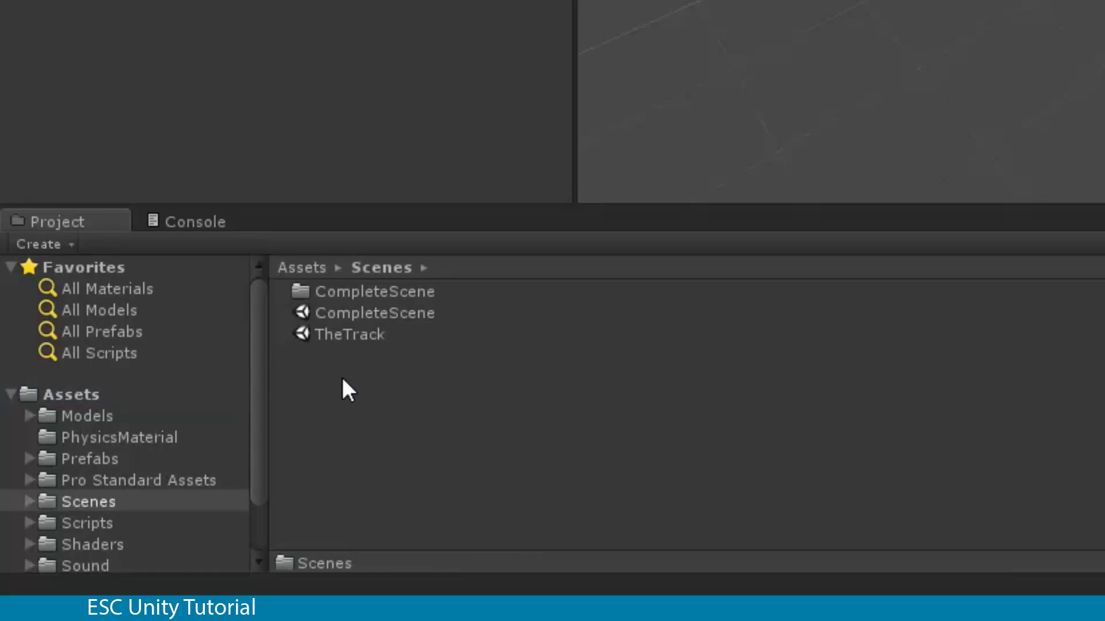
left_click(329, 336)
left_click(317, 315)
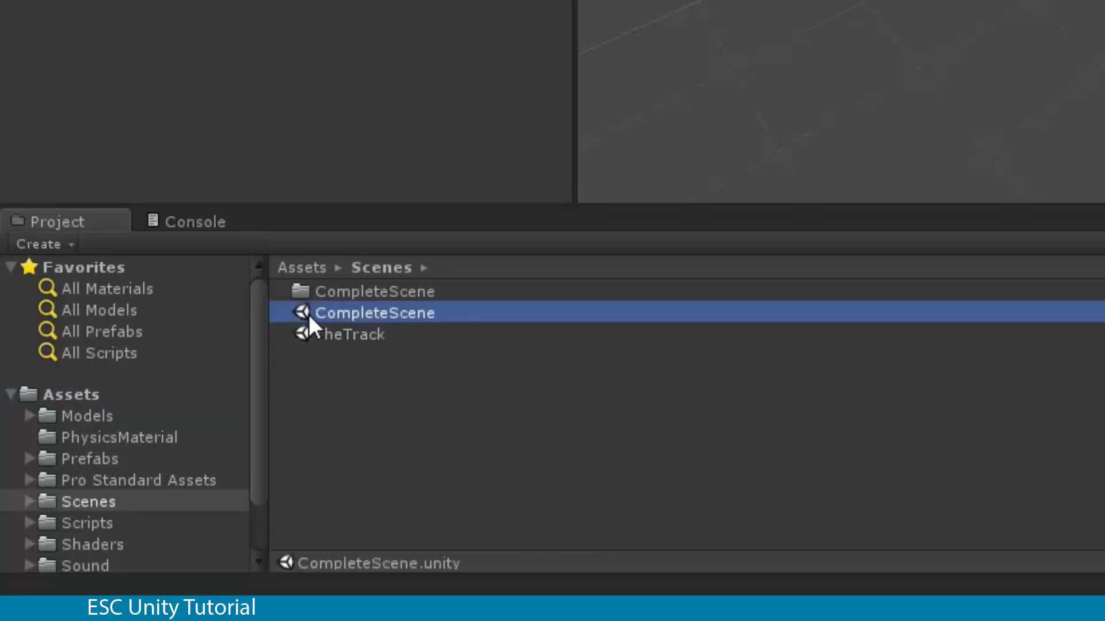
left_click(329, 336)
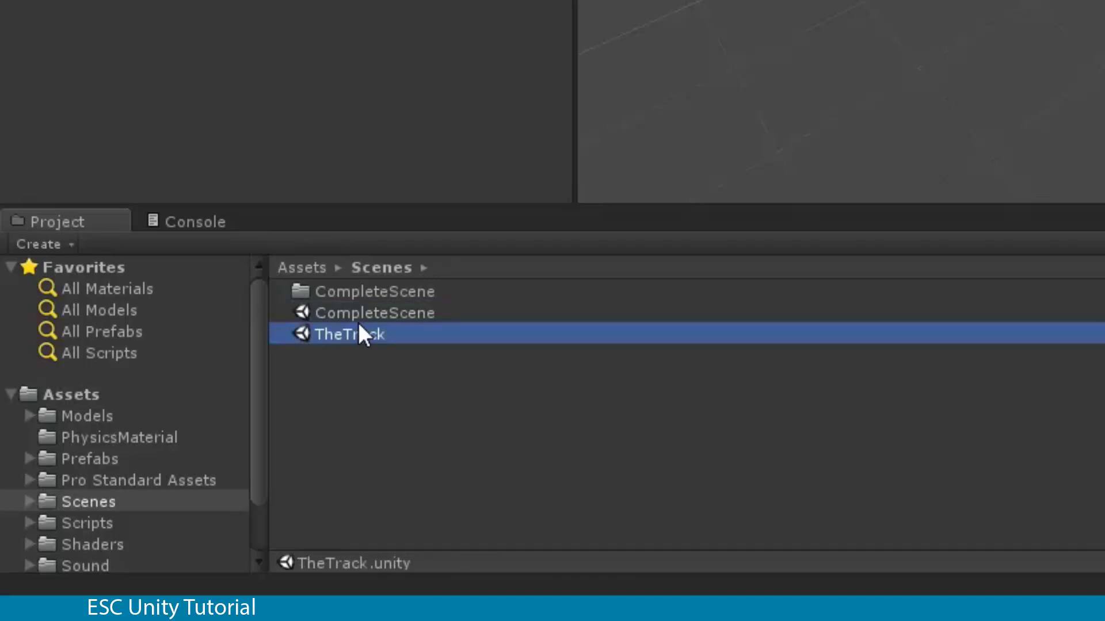
Open CompleteScene from the Inspector and Alt-orbit the Scene view across the terrain, hills and sky
left_click(412, 314)
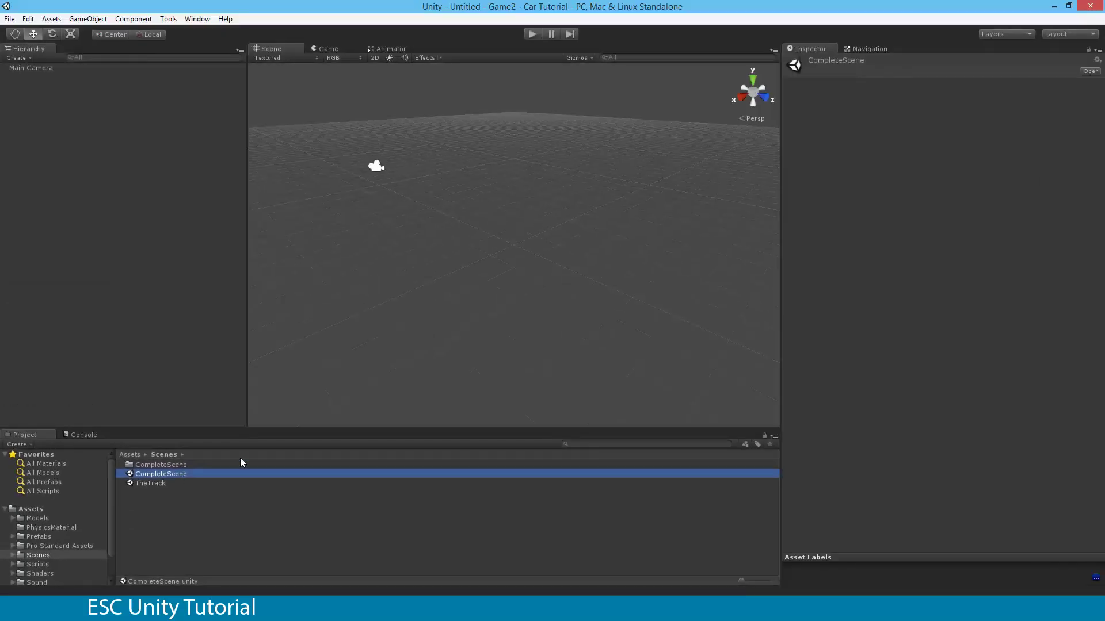
left_click(1091, 70)
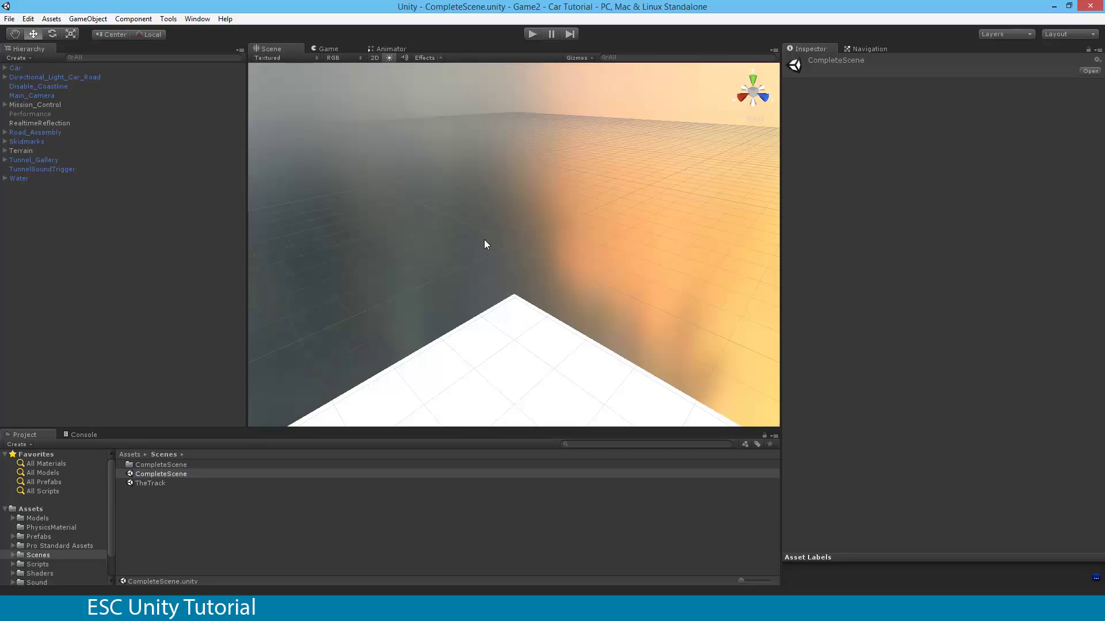
left_click_drag(419, 230, 712, 206, "alt")
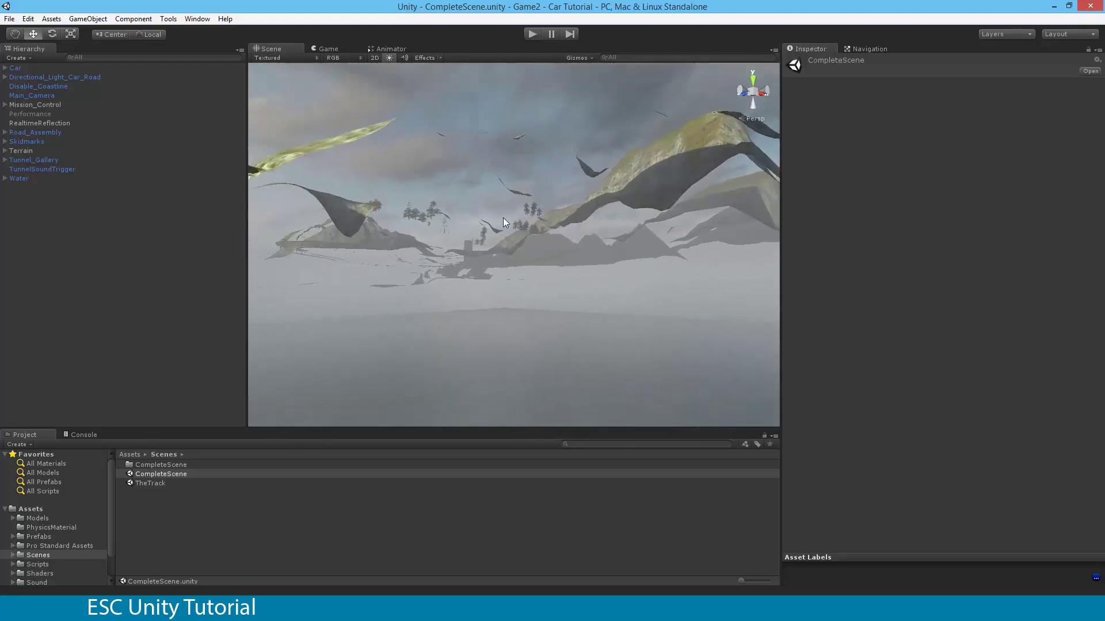
key("alt")
left_click_drag(476, 269, 407, 271, "alt")
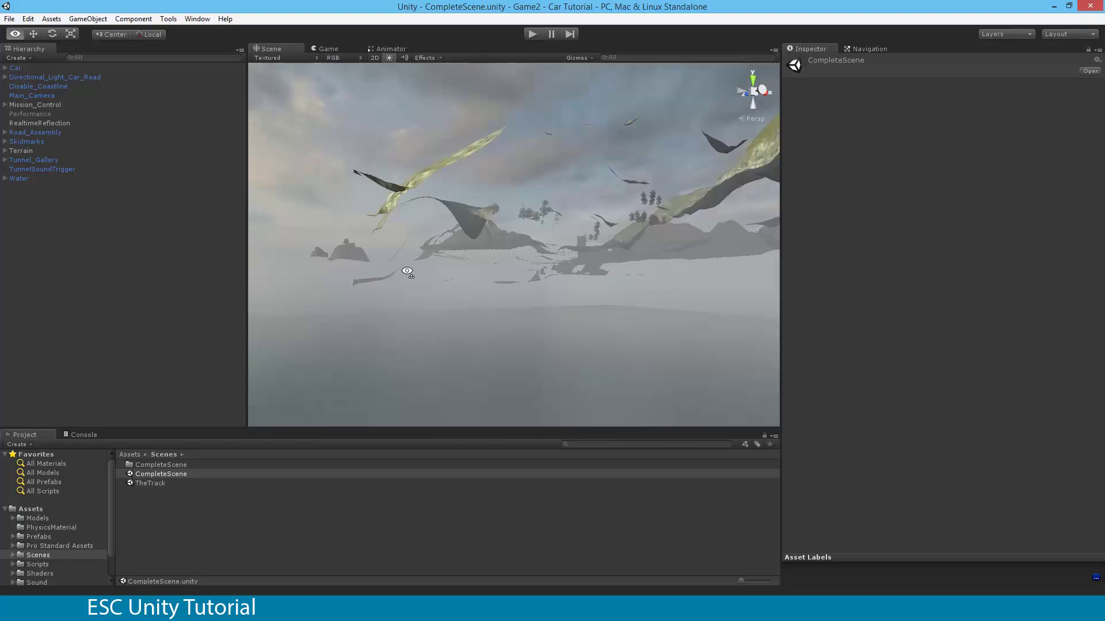
left_click_drag(407, 271, 396, 244, "alt")
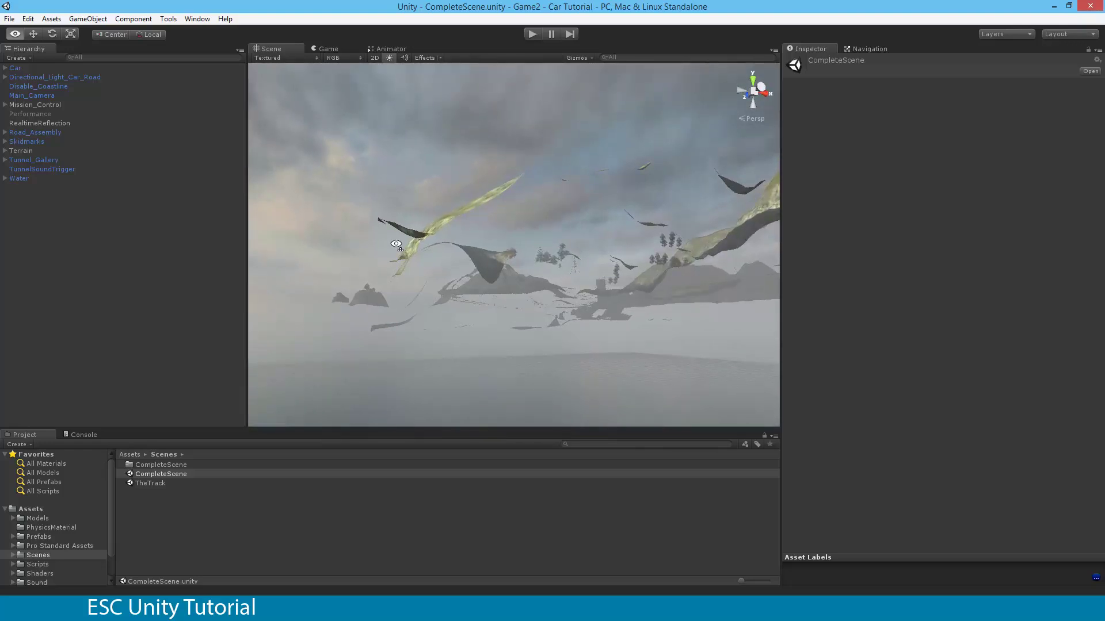
left_click_drag(396, 244, 610, 382, "alt")
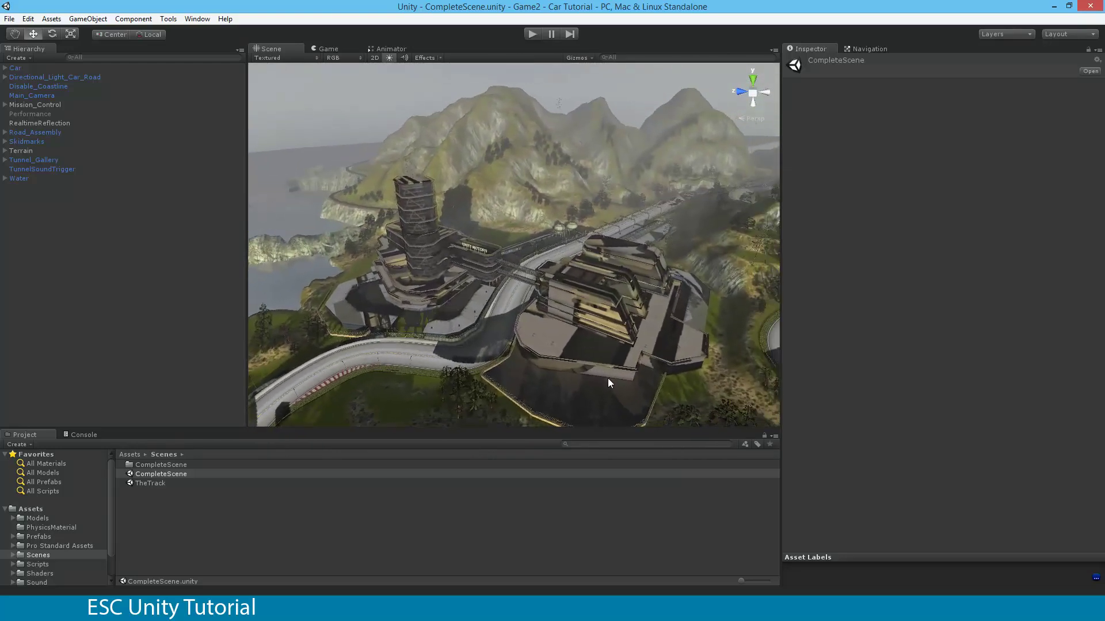
Enter play mode to start driving the red car around the CompleteScene racetrack
left_click(531, 34)
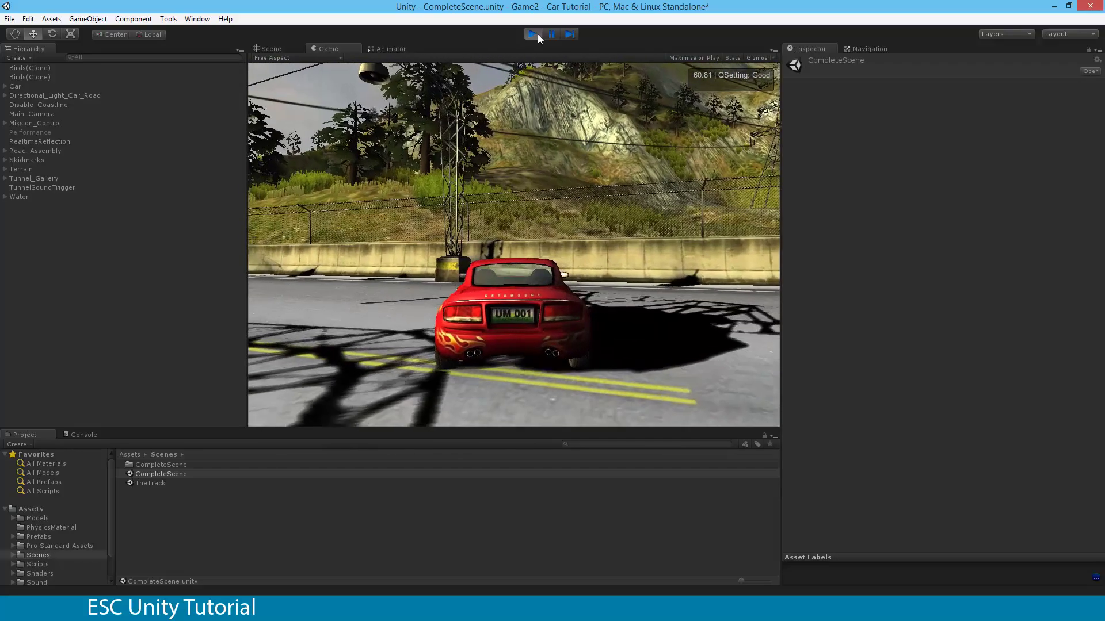
left_click(535, 33)
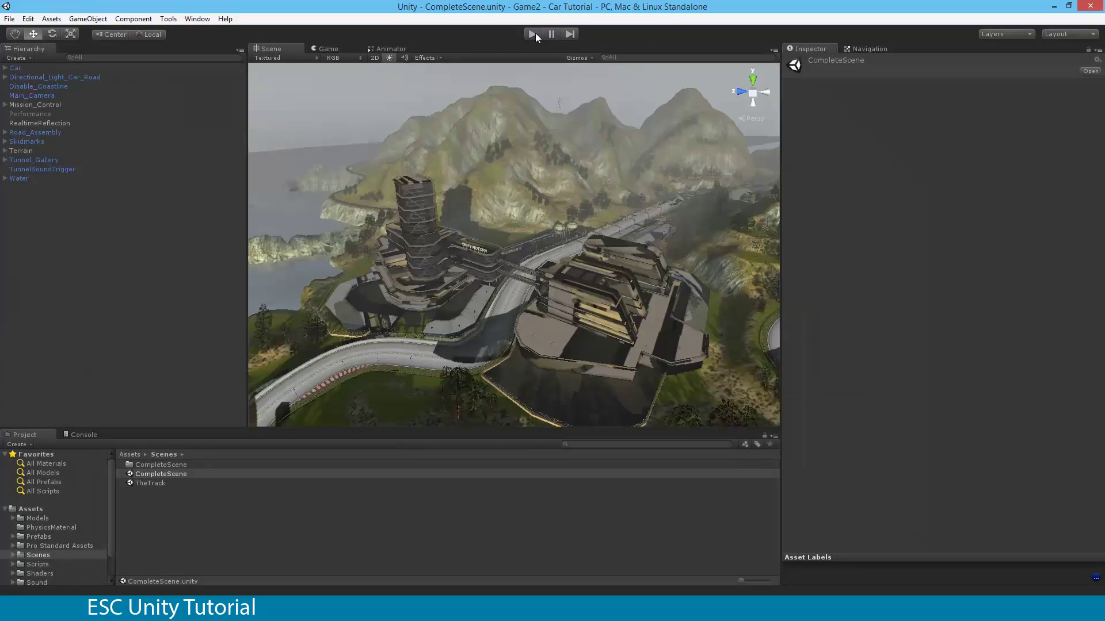